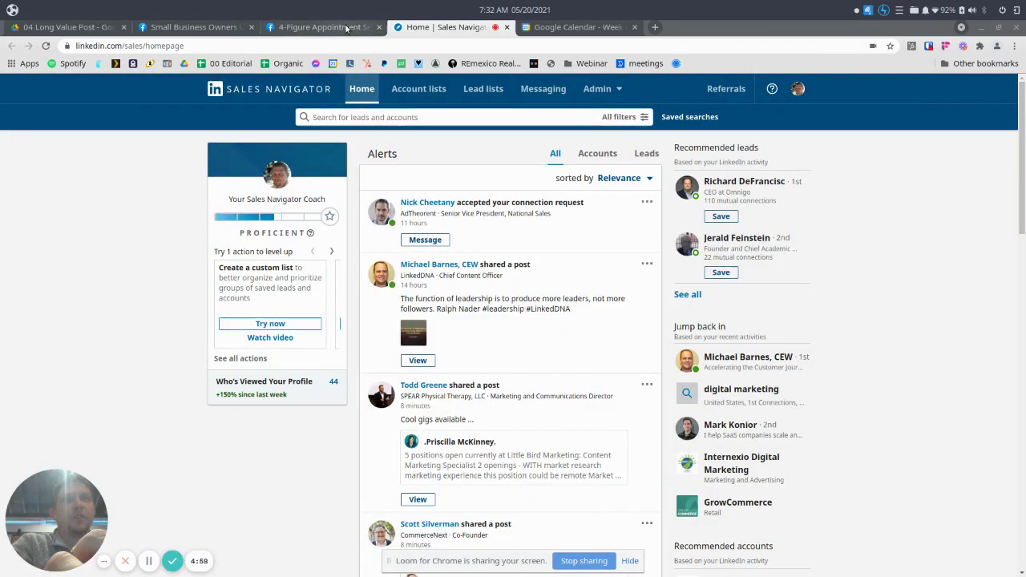
# - Switch to the Facebook group and scroll through its pinned Sales Navigator setup post
pyautogui.click(346, 28)
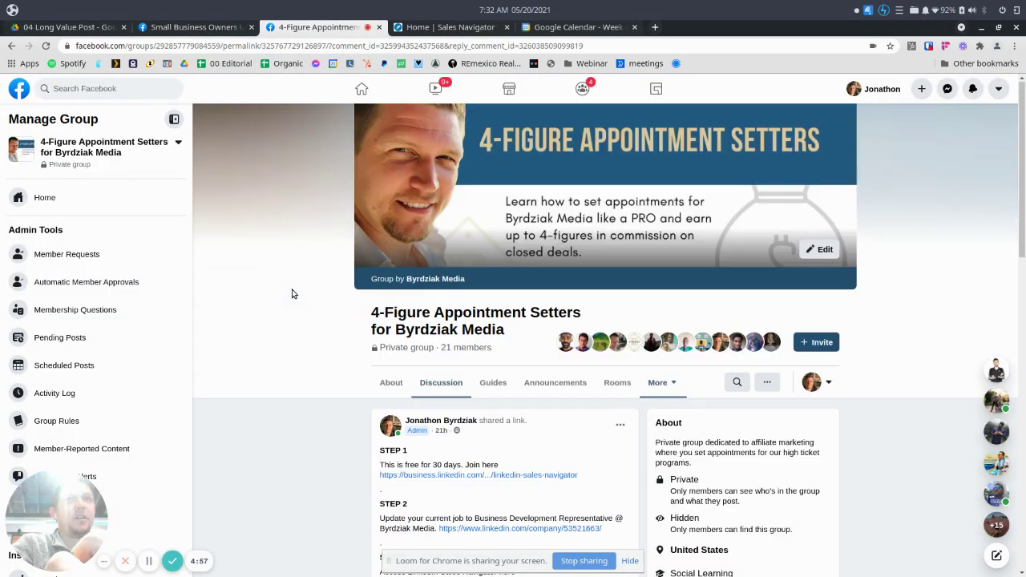
pyautogui.scroll(-5, 292, 294)
pyautogui.rightClick(286, 284)
pyautogui.click(279, 239)
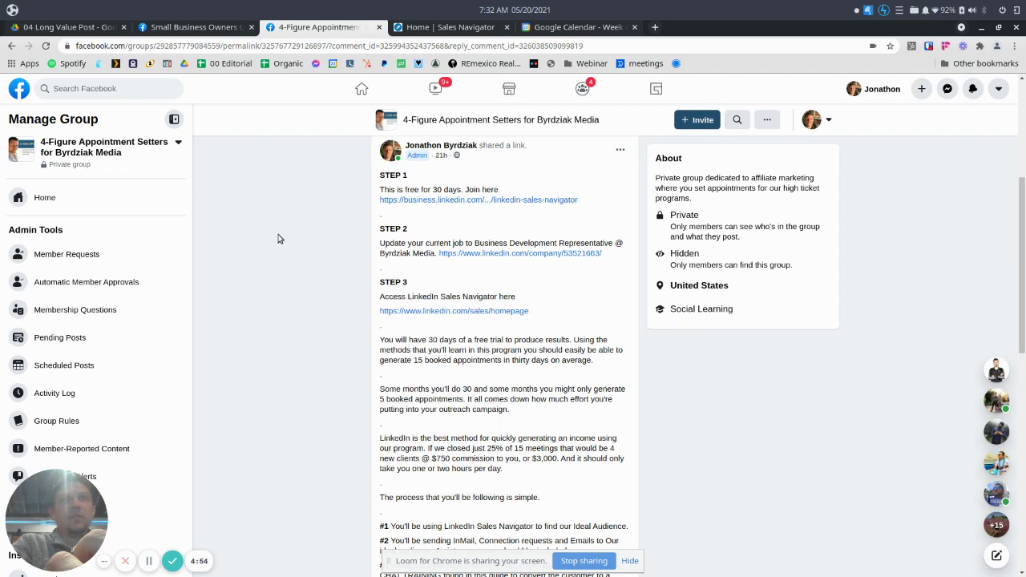
pyautogui.scroll(4, 328, 233)
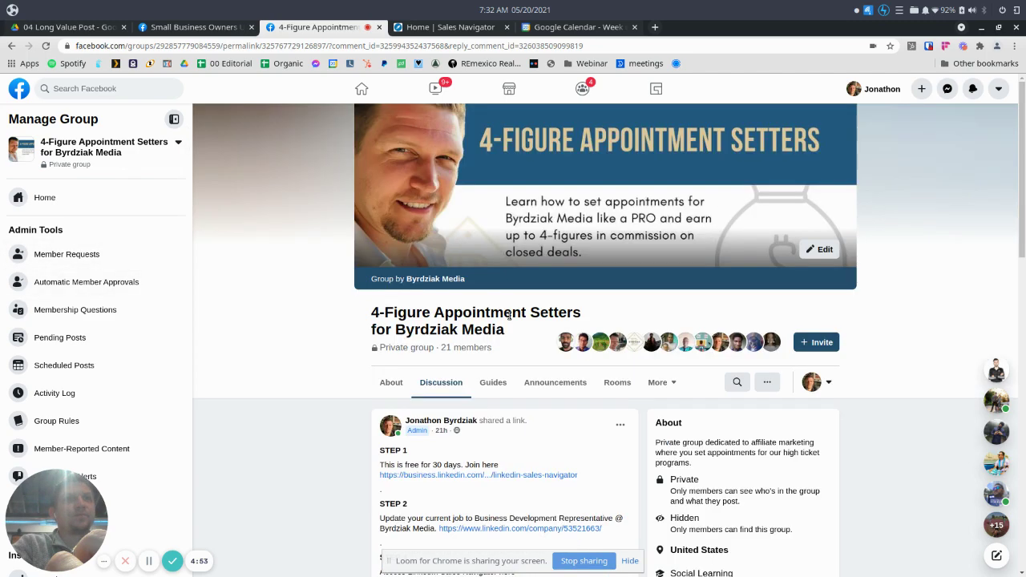
# - Open the group's Guides and scroll down to Guide 4
pyautogui.click(504, 378)
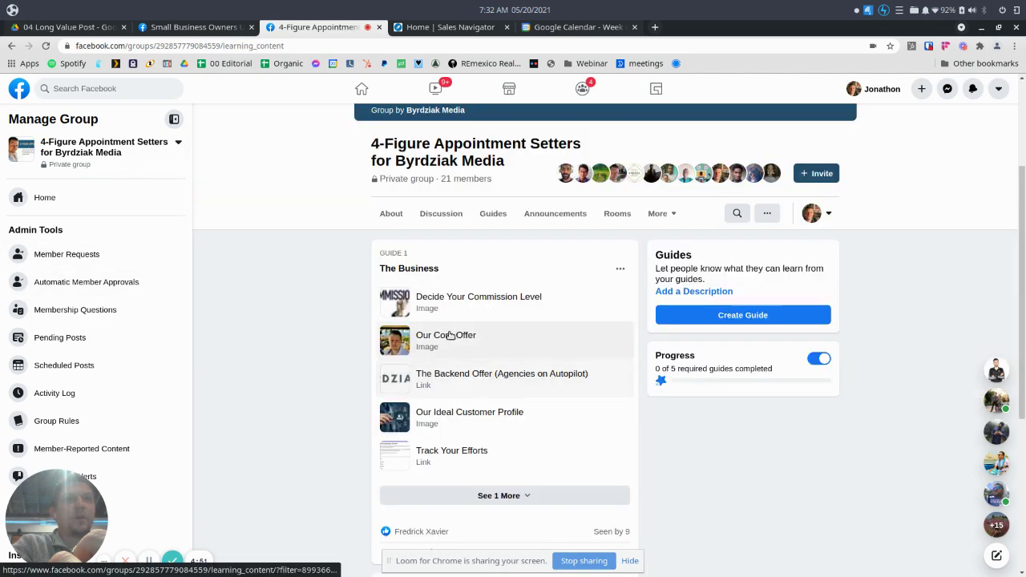
pyautogui.scroll(-2, 441, 334)
pyautogui.scroll(-3, 454, 419)
pyautogui.scroll(-4, 453, 418)
pyautogui.scroll(-2, 453, 405)
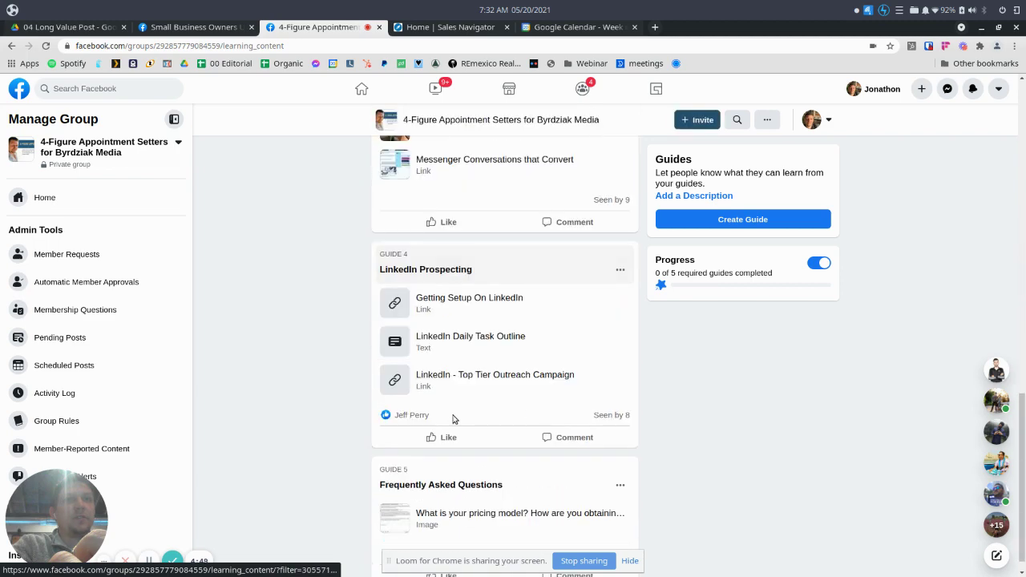
# - Open the LinkedIn - Top Tier Outreach Campaign post and expand its full text
pyautogui.click(476, 389)
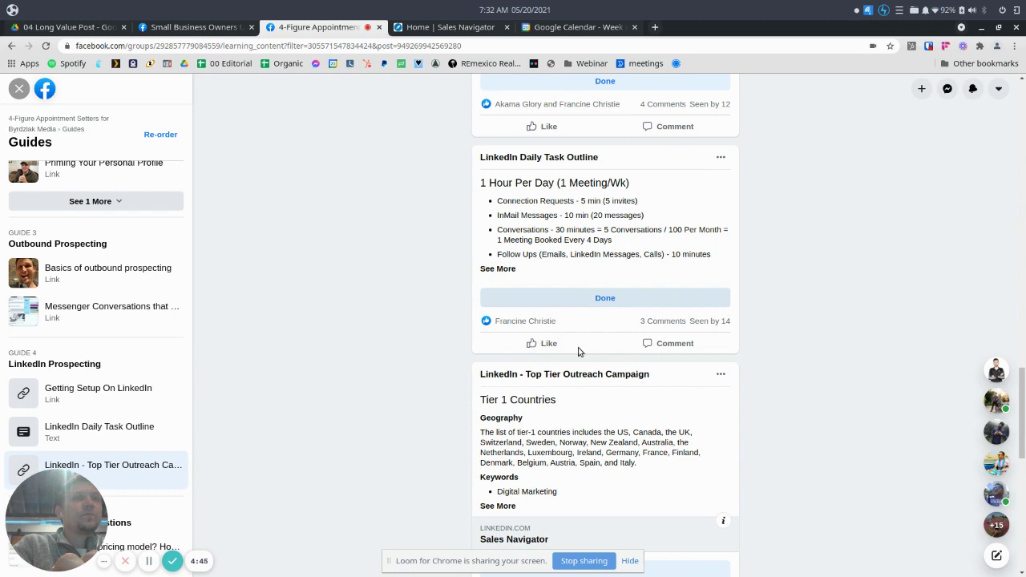
pyautogui.scroll(-2, 561, 413)
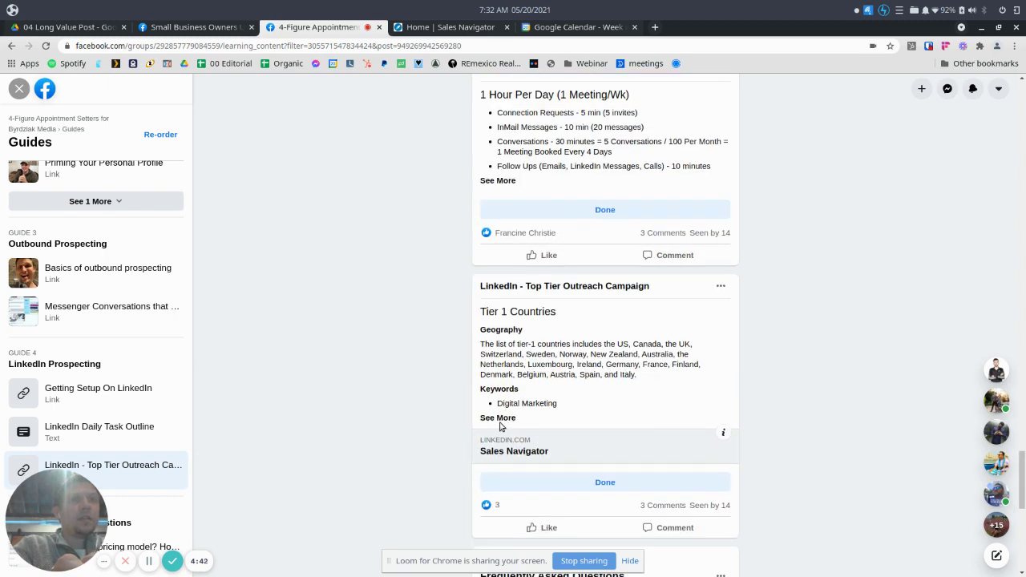
pyautogui.click(498, 419)
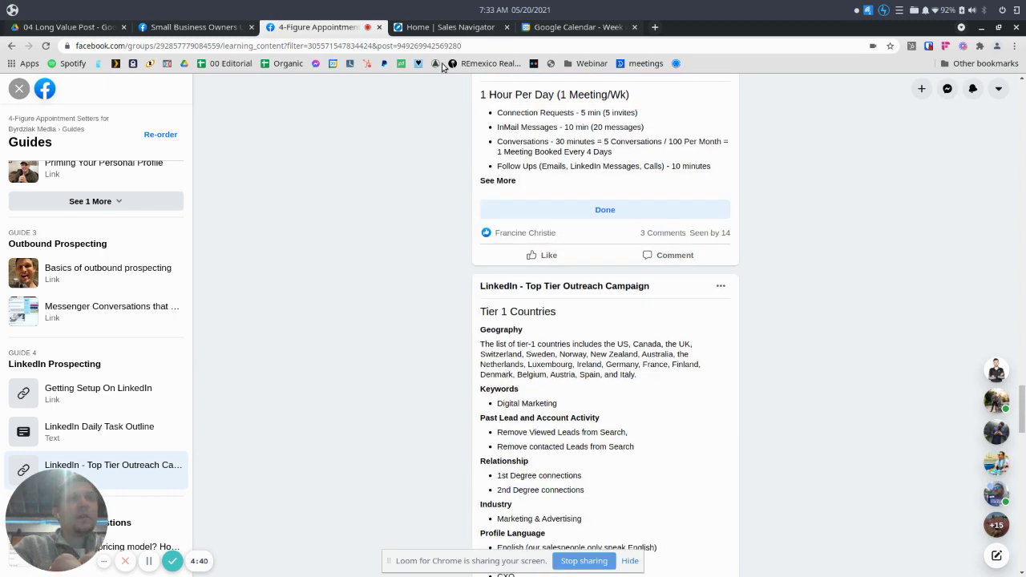
pyautogui.scroll(-1, 513, 264)
pyautogui.scroll(-4, 541, 407)
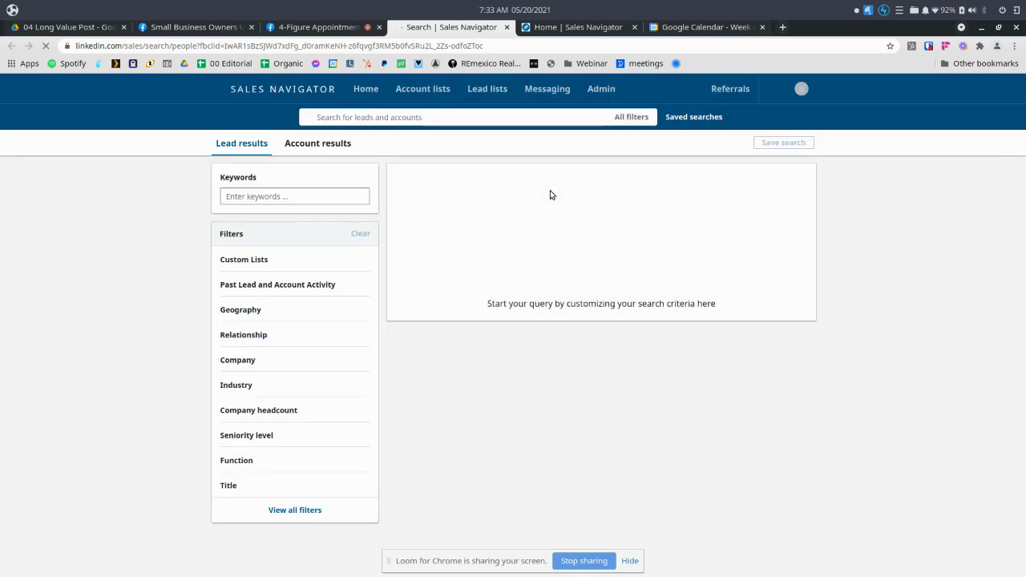
# - Open Sales Navigator's All filters panel, then bring the guide's Tier 1 country criteria back into view
pyautogui.click(364, 118)
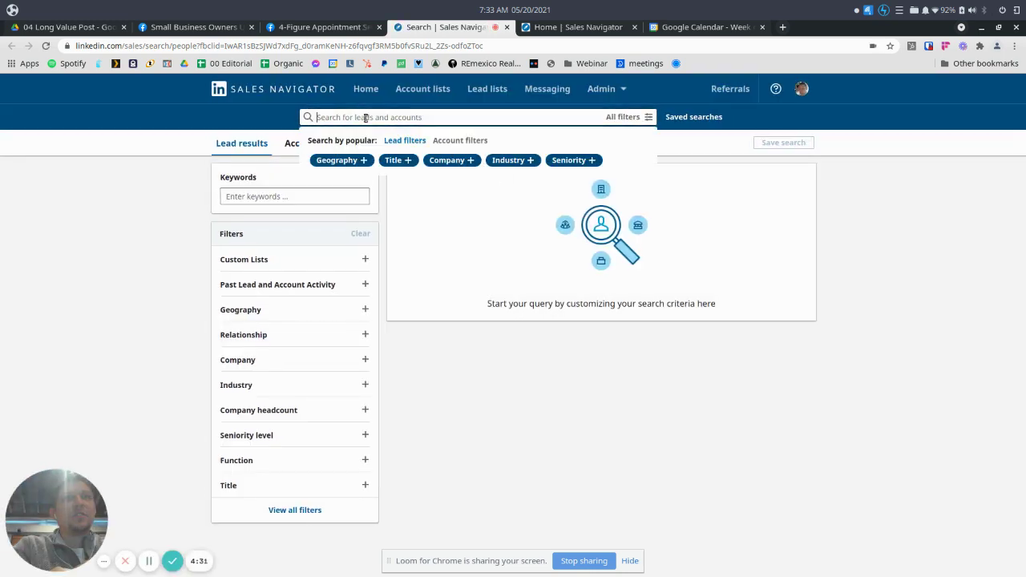
pyautogui.click(622, 118)
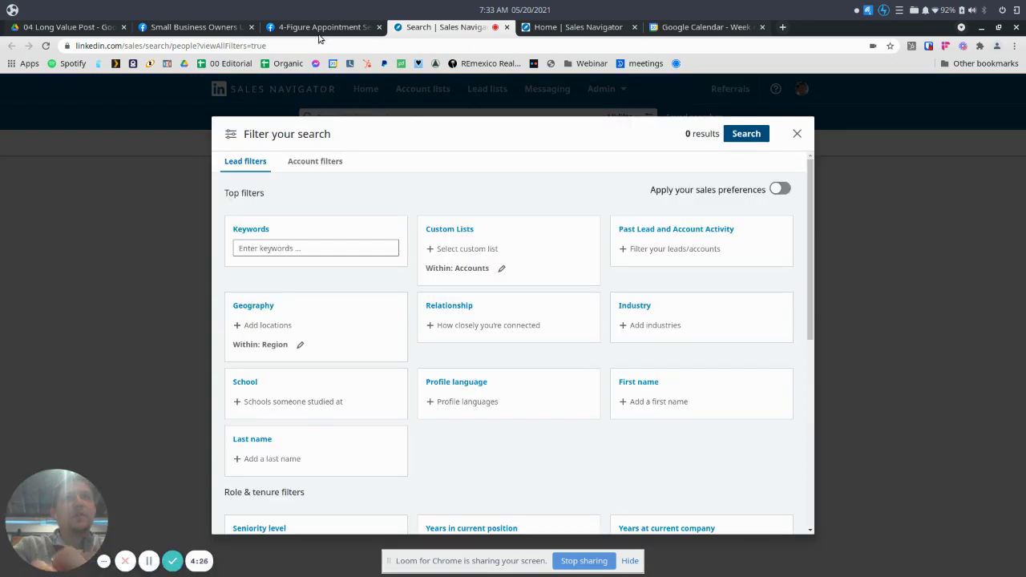
pyautogui.click(316, 28)
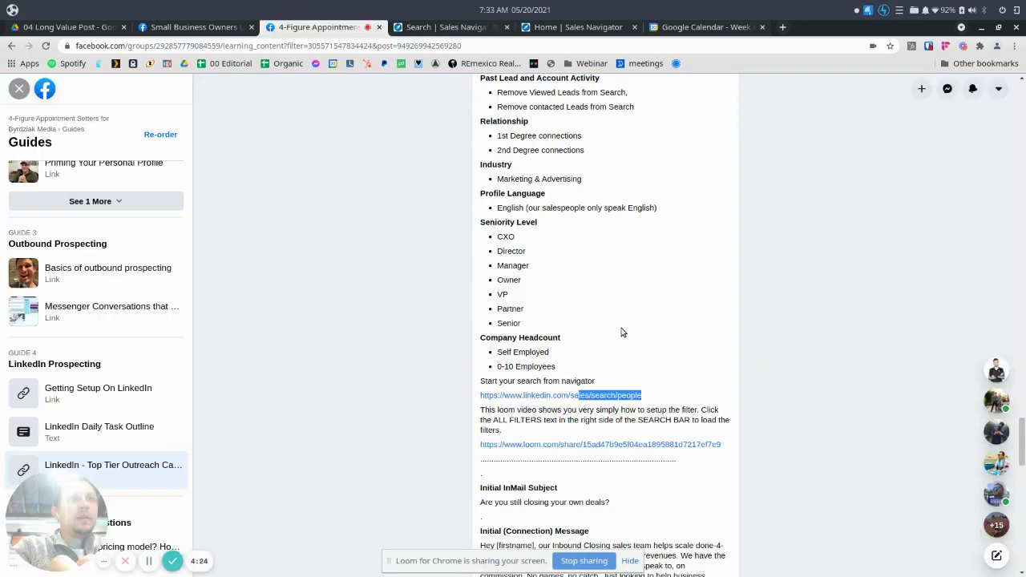
pyautogui.scroll(5, 623, 327)
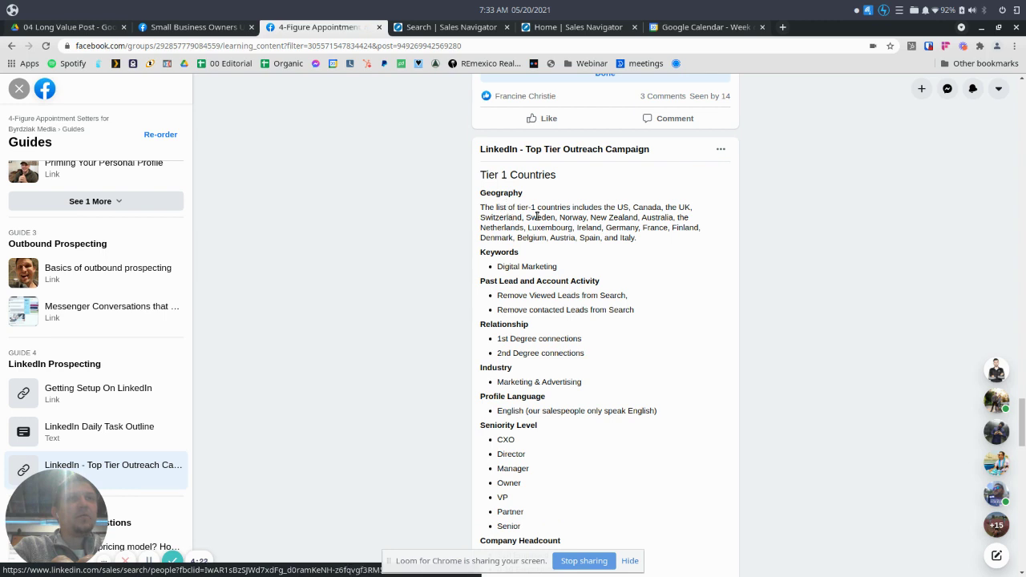
# - Add United States under Geography and apply 'digital marketing' as the keyword
pyautogui.click(448, 28)
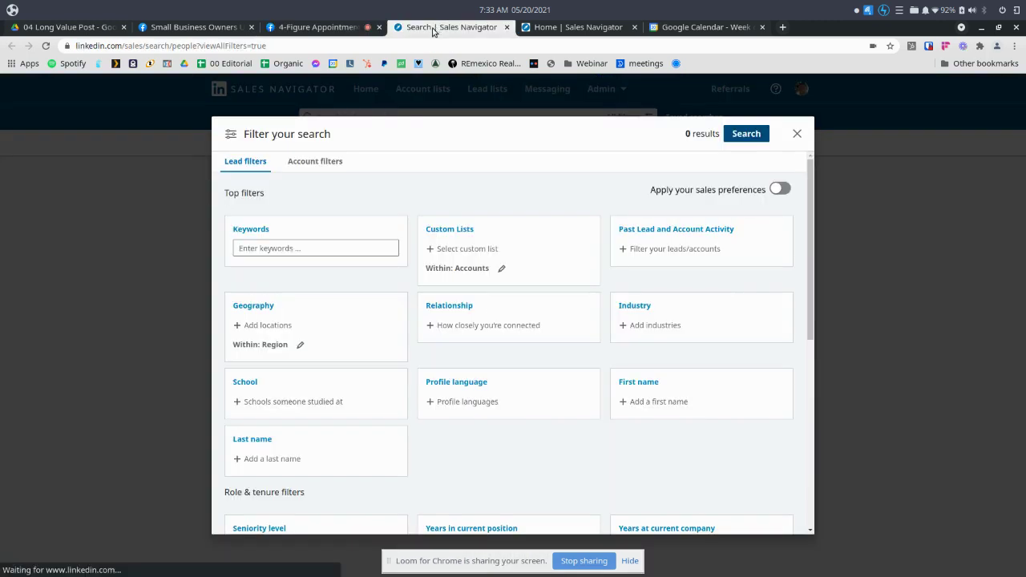
pyautogui.click(272, 325)
pyautogui.write('uni')
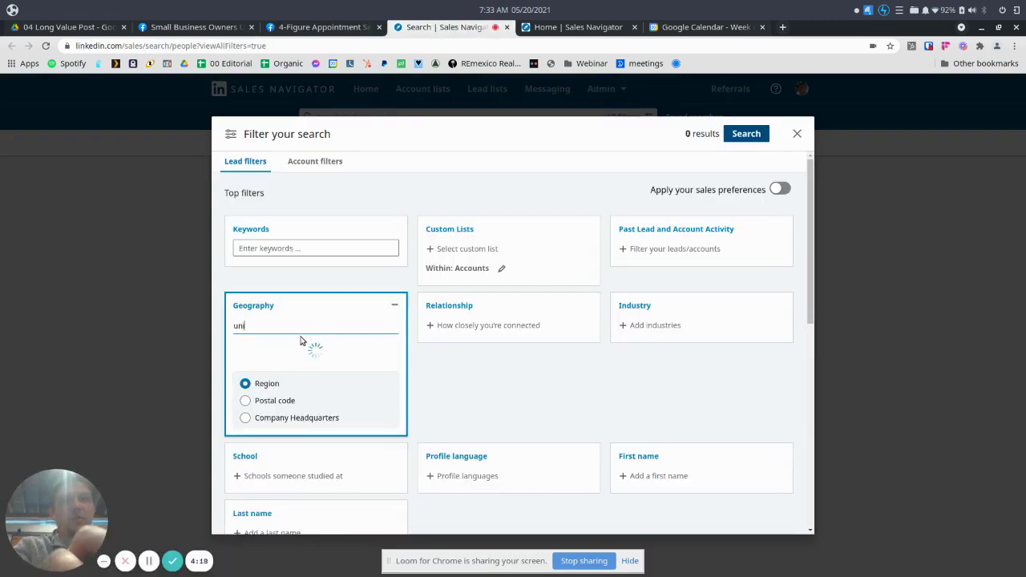
pyautogui.click(268, 350)
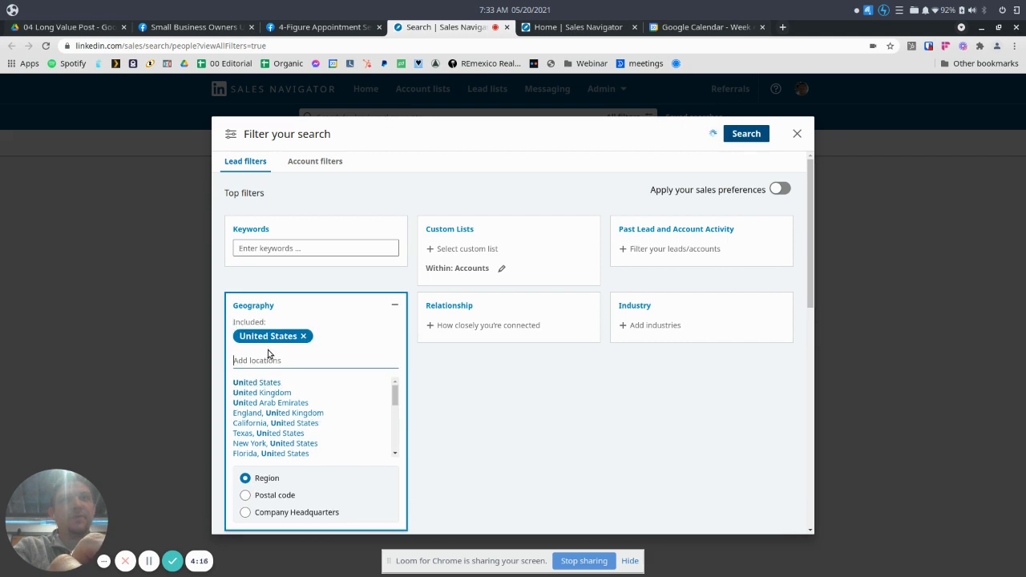
pyautogui.click(282, 248)
pyautogui.write('digital')
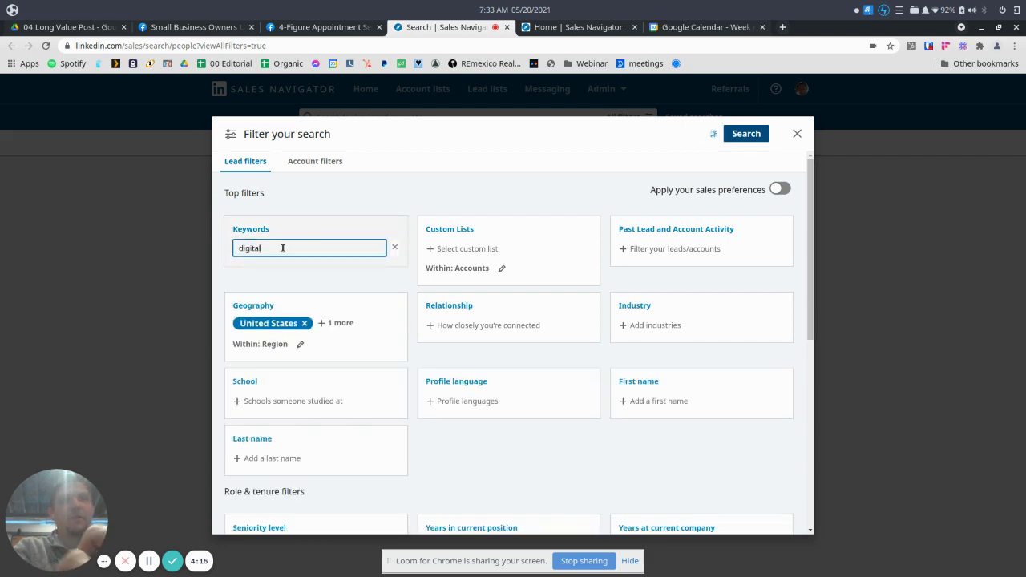
pyautogui.write(' marketing')
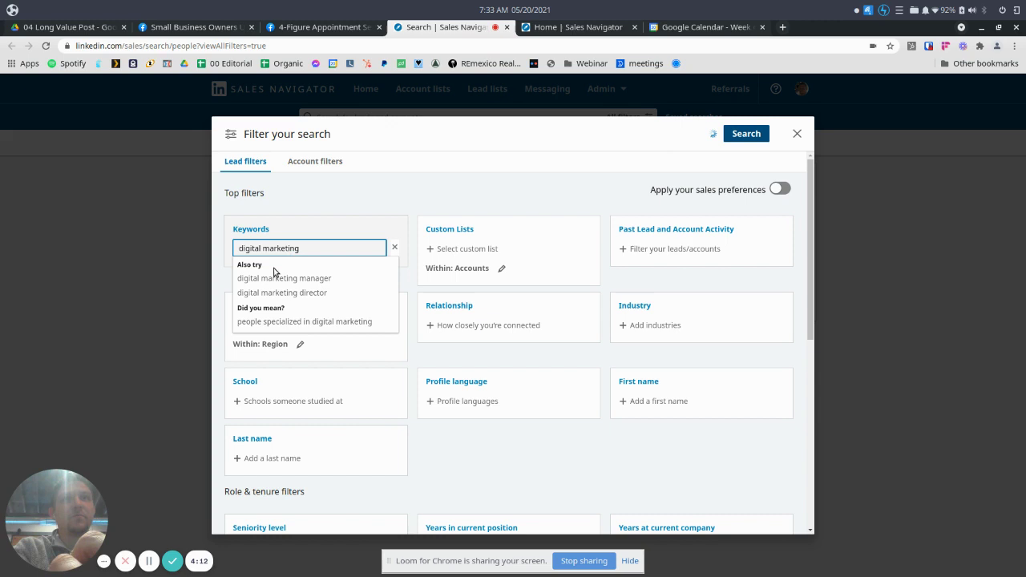
pyautogui.press('Return')
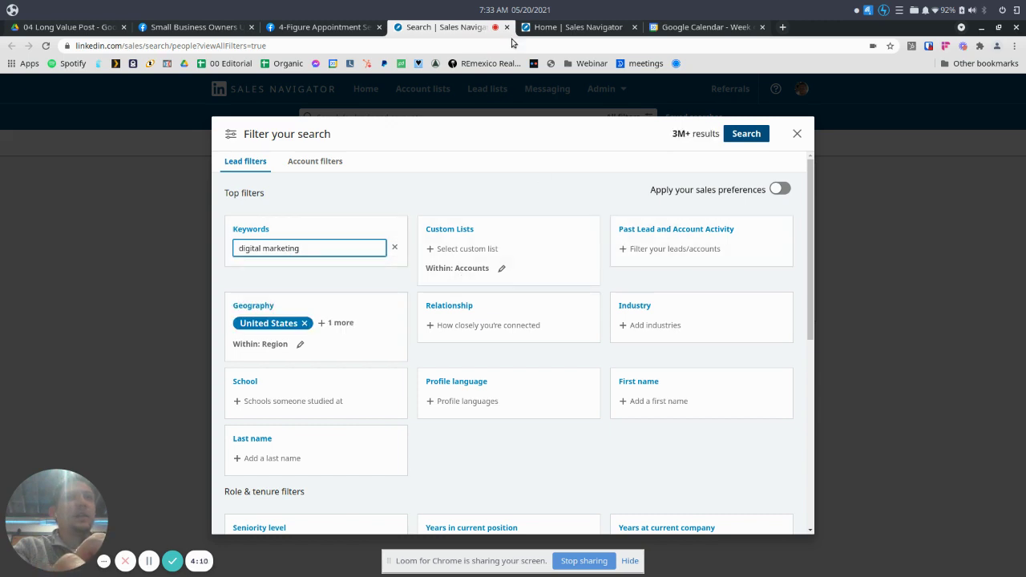
# - Exclude saved, viewed and contacted leads under Past Lead and Account Activity
pyautogui.click(649, 247)
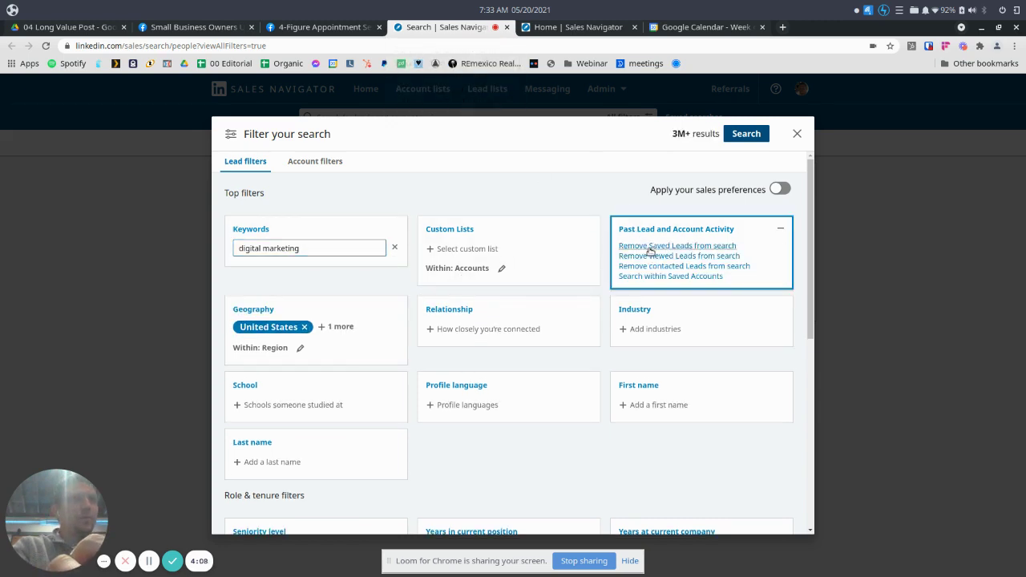
pyautogui.click(665, 247)
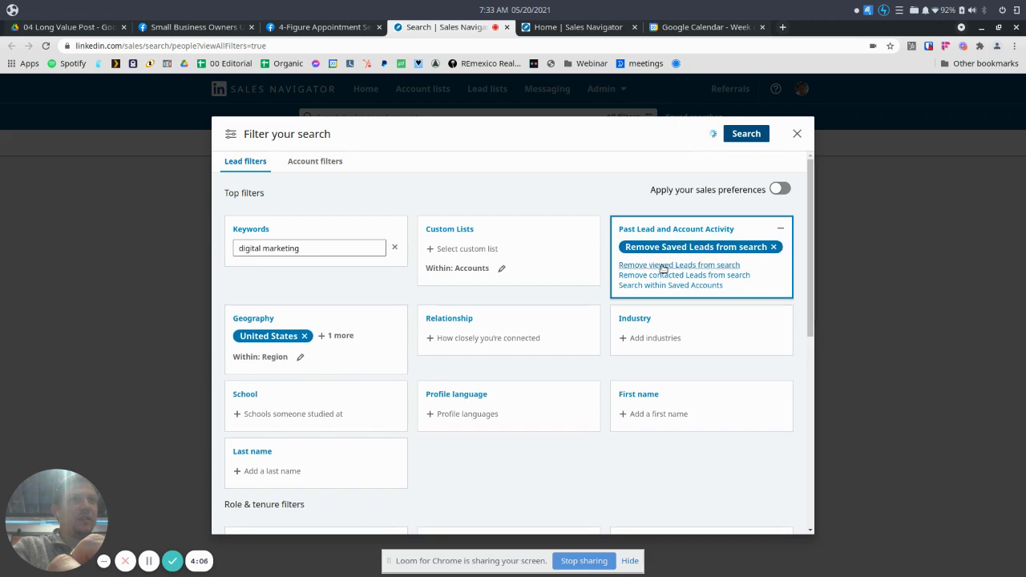
pyautogui.click(663, 266)
pyautogui.click(669, 280)
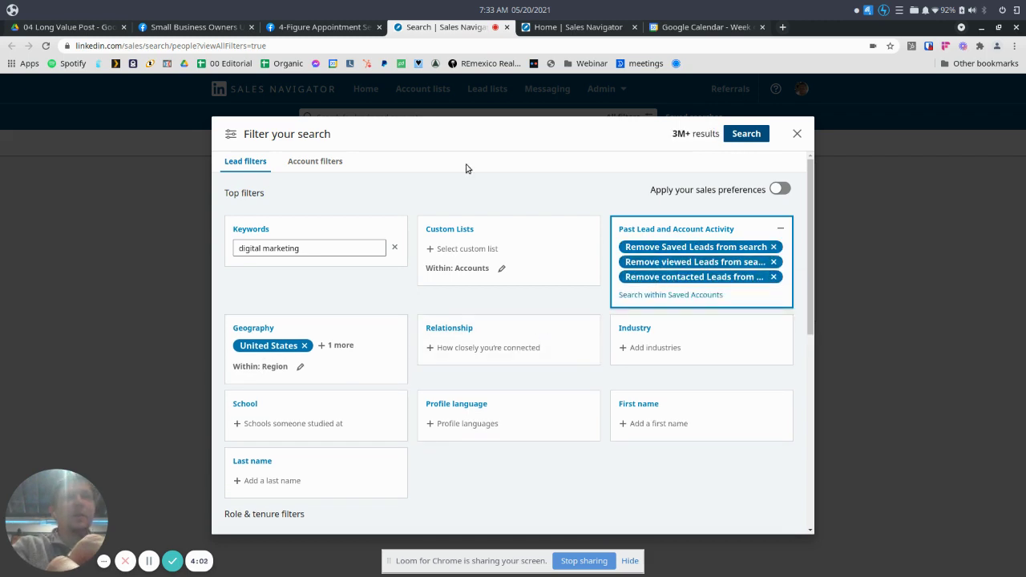
# - Add Marketing and Advertising as an industry filter
pyautogui.click(649, 350)
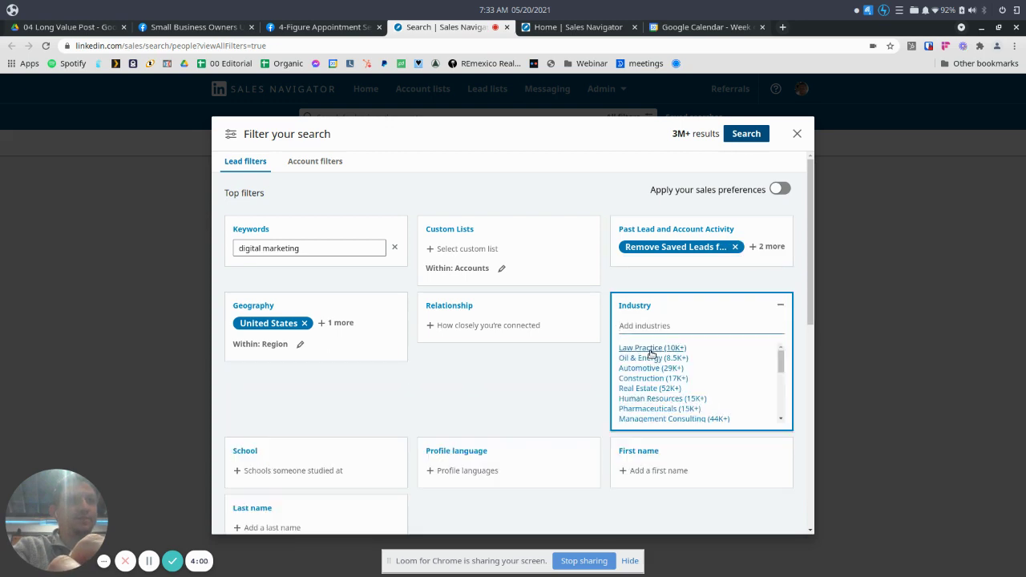
pyautogui.scroll(-2, 696, 386)
pyautogui.scroll(-1, 685, 389)
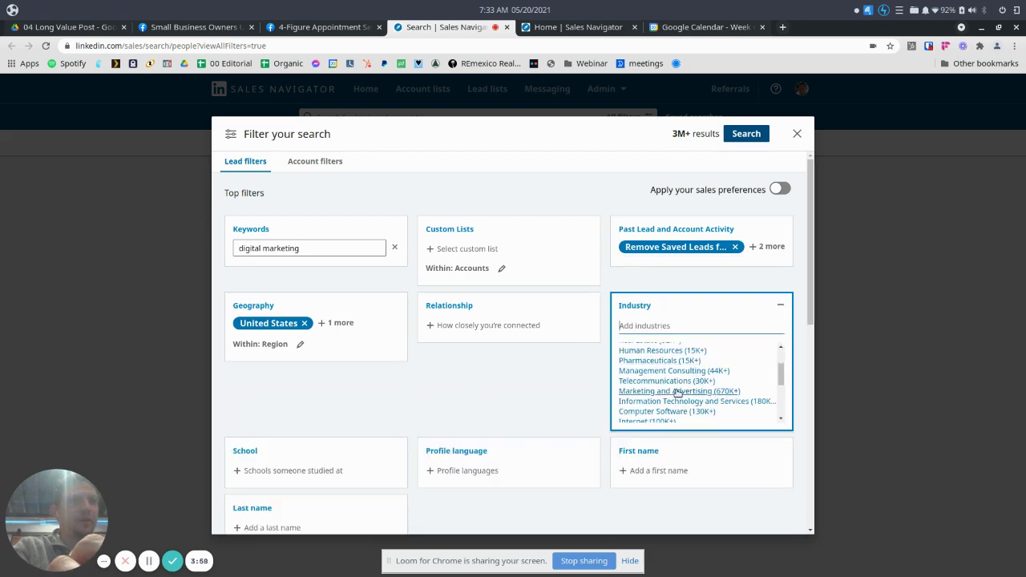
pyautogui.click(678, 391)
pyautogui.scroll(-2, 464, 407)
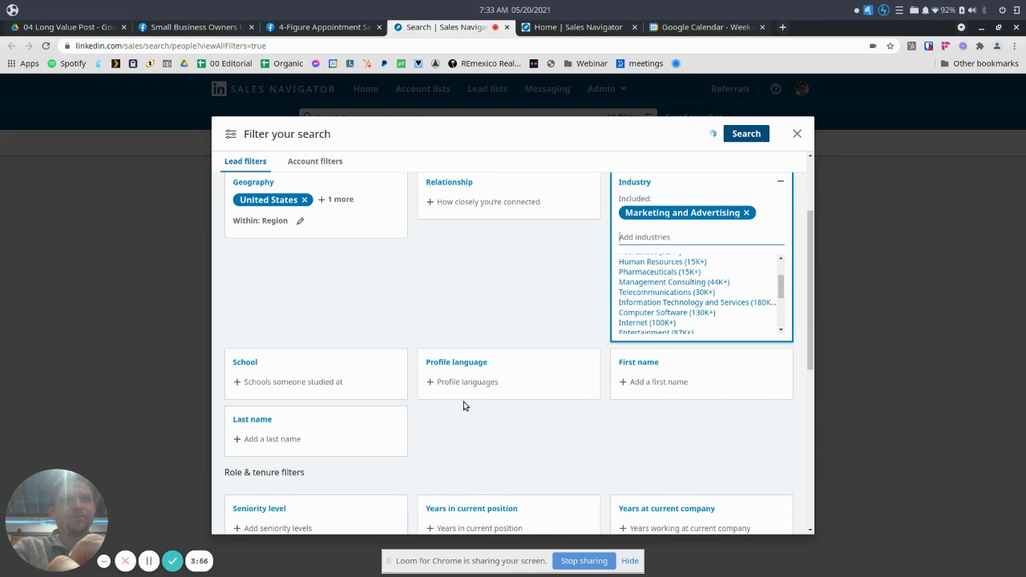
pyautogui.scroll(1, 481, 208)
pyautogui.scroll(1, 491, 204)
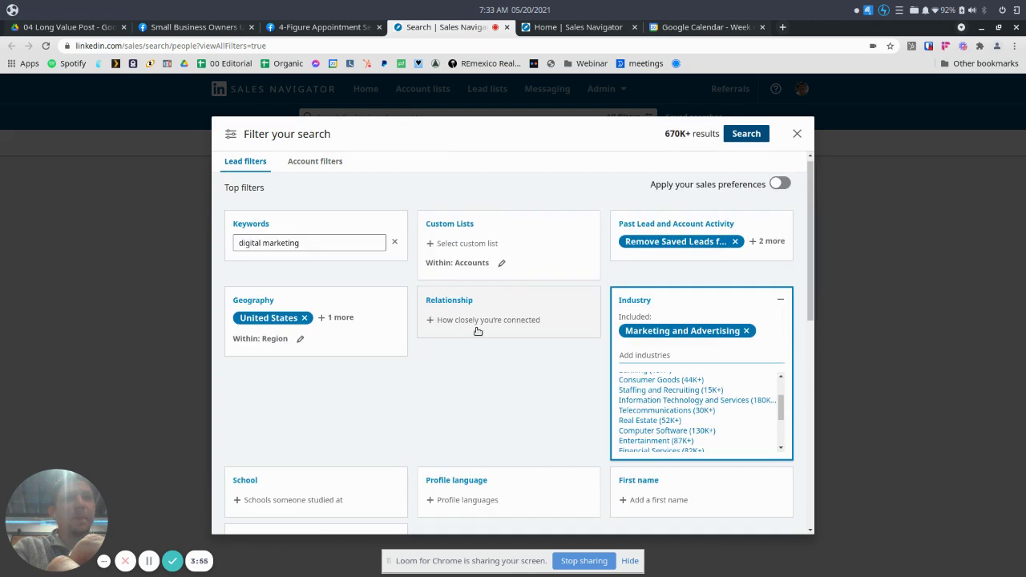
# - Limit leads to 1st Degree Connections with English profile language
pyautogui.click(489, 315)
pyautogui.click(473, 329)
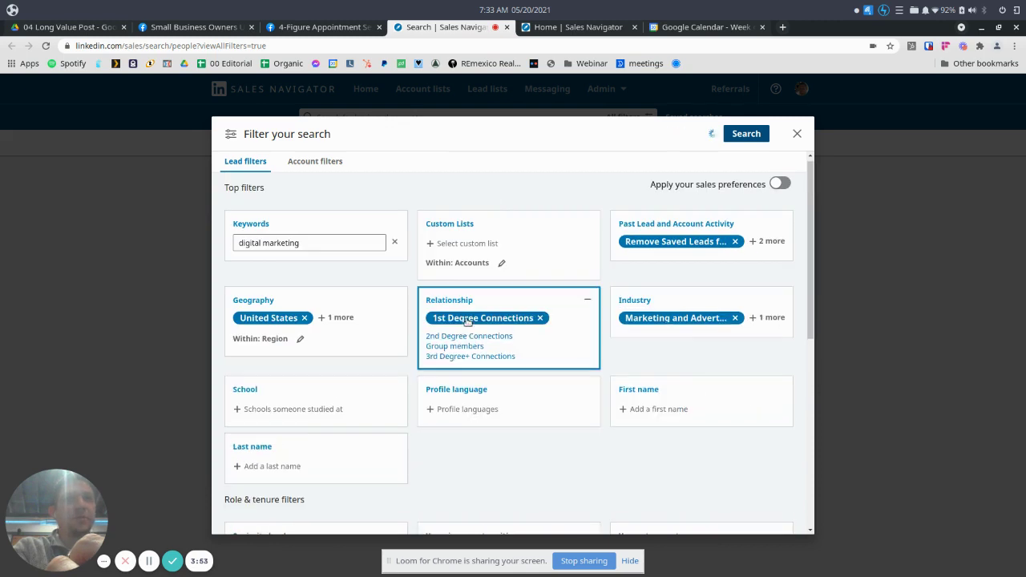
pyautogui.click(460, 409)
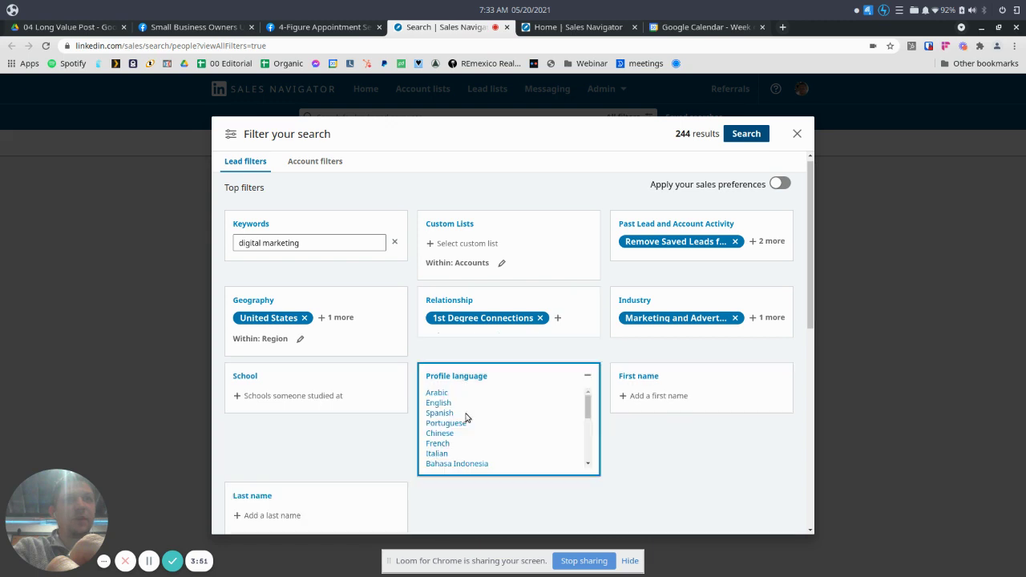
pyautogui.click(439, 403)
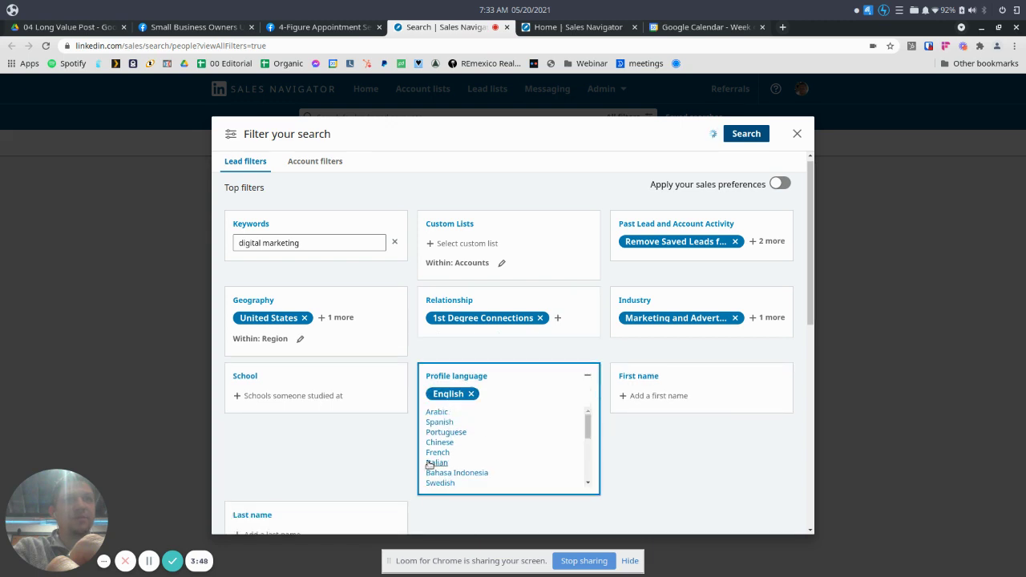
pyautogui.scroll(-5, 429, 465)
# - Set Seniority level to Owner, Partner, CXO and VP
pyautogui.scroll(-3, 396, 475)
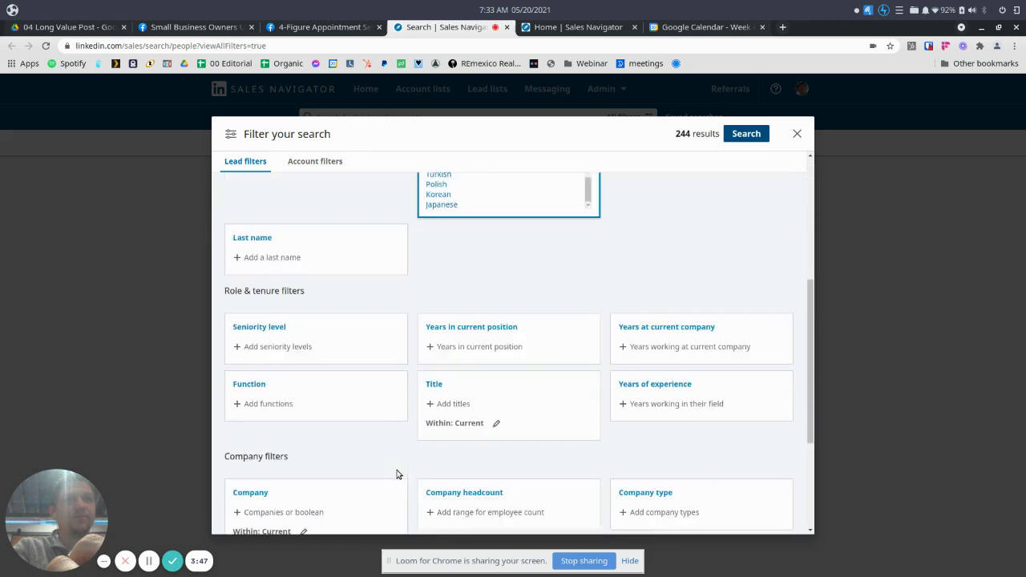
pyautogui.click(314, 345)
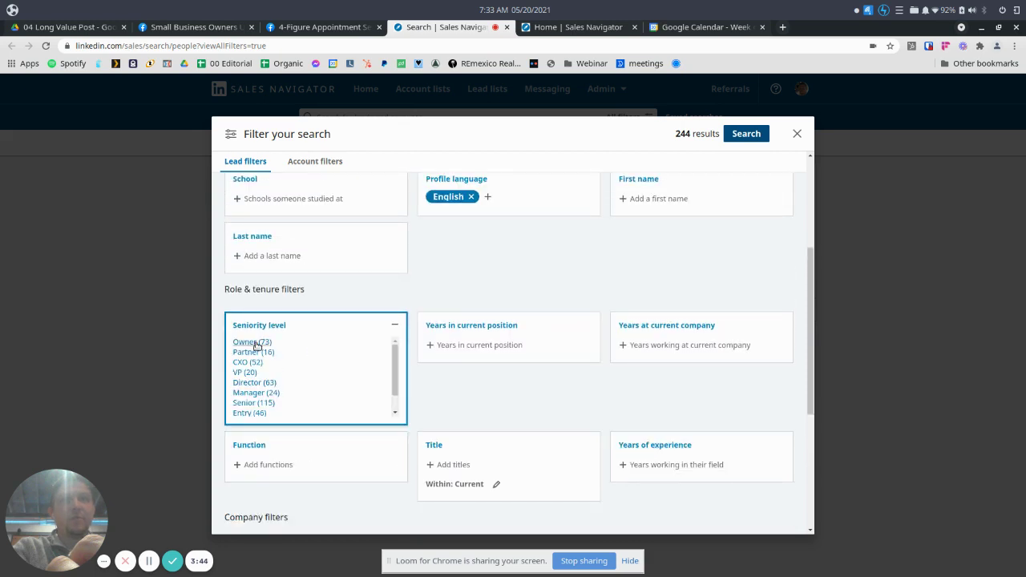
pyautogui.click(254, 342)
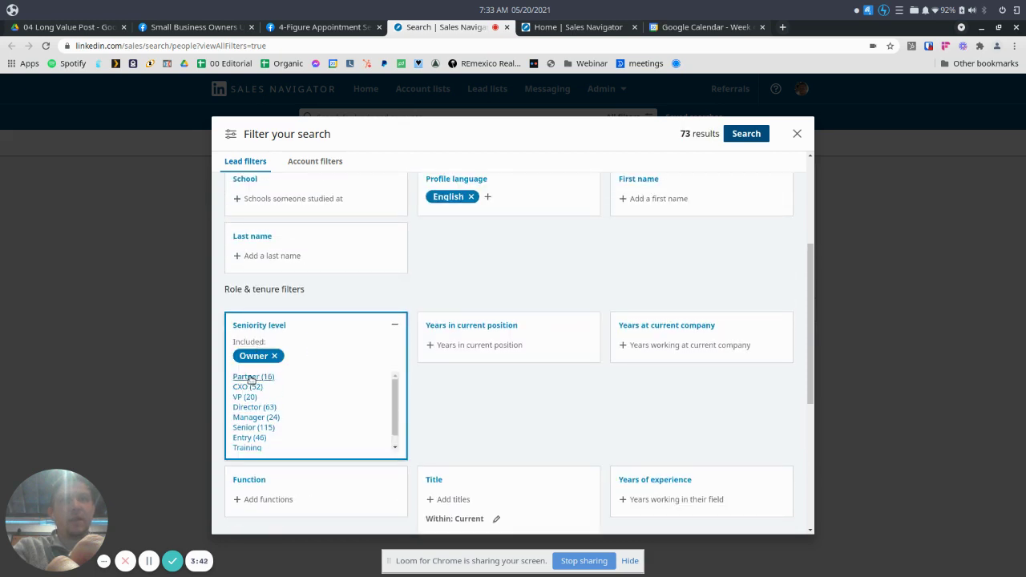
pyautogui.click(251, 377)
pyautogui.click(251, 377)
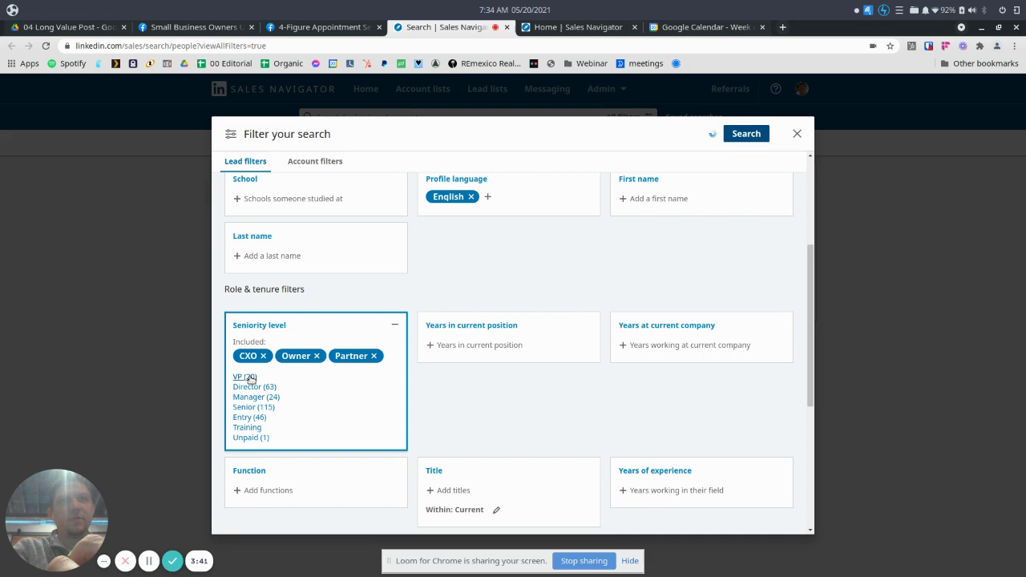
pyautogui.click(251, 377)
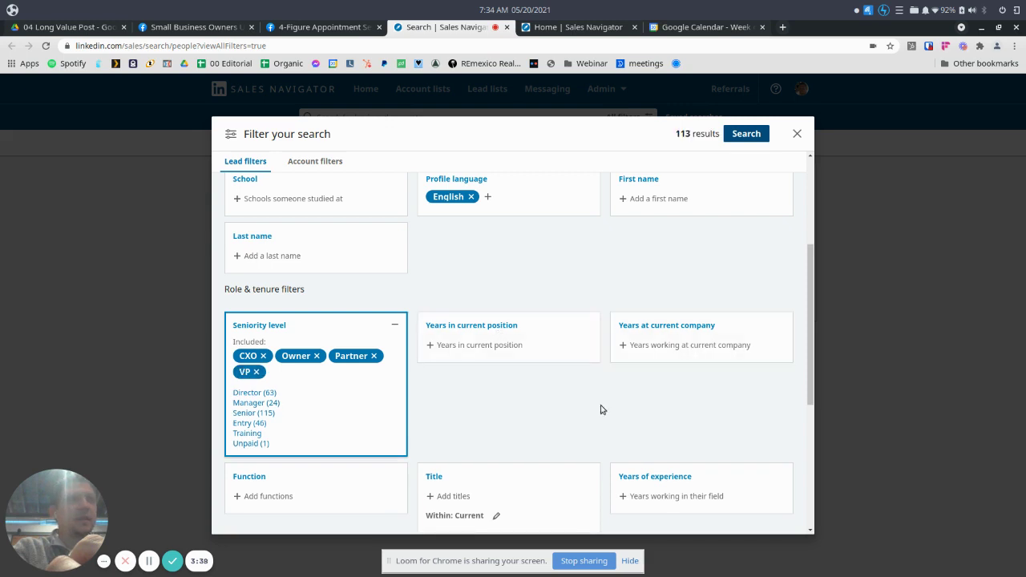
# - Set Company headcount to Self-employed and 1-10
pyautogui.scroll(-3, 561, 424)
pyautogui.scroll(-3, 468, 416)
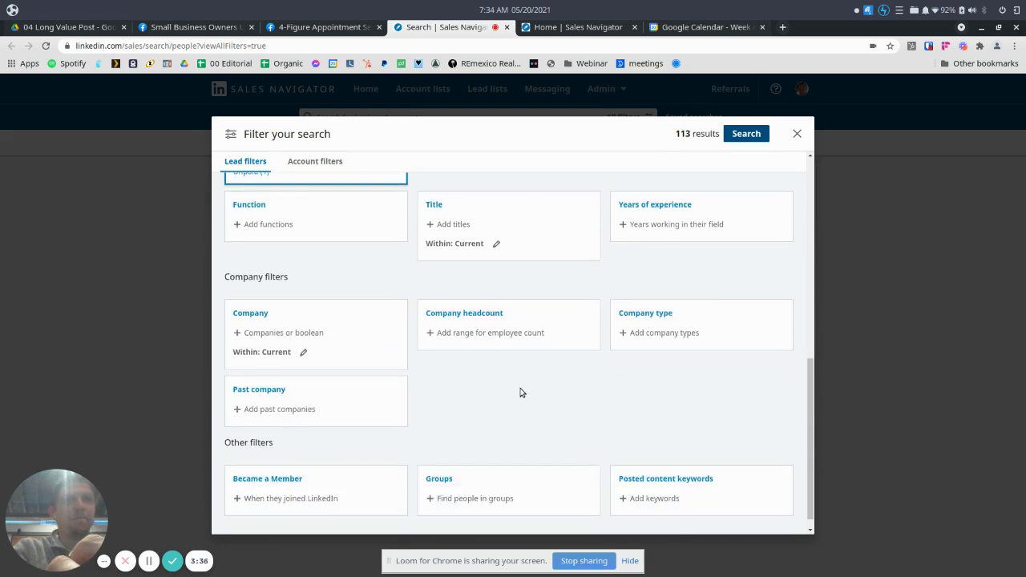
pyautogui.click(493, 332)
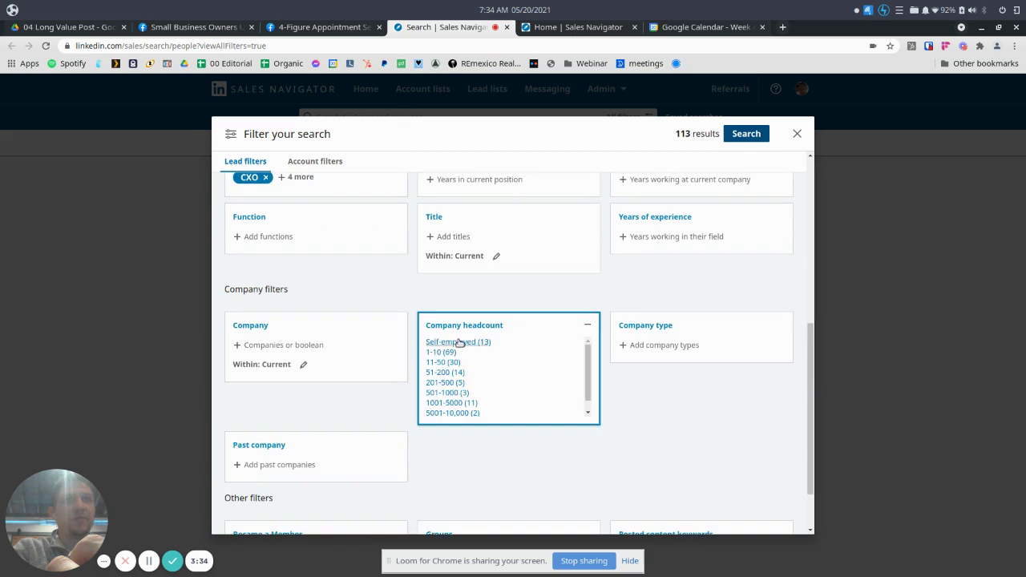
pyautogui.click(460, 342)
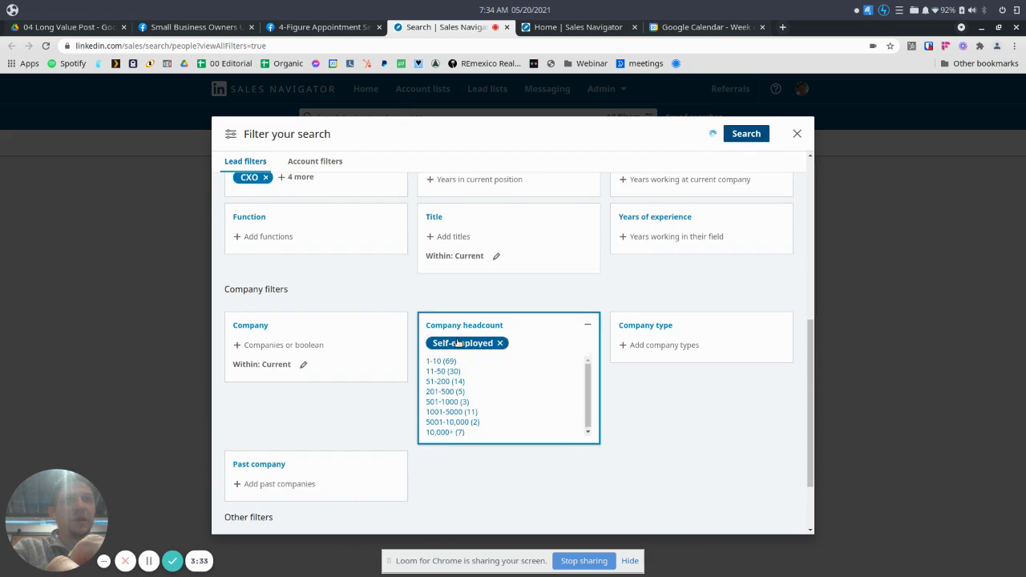
pyautogui.click(440, 362)
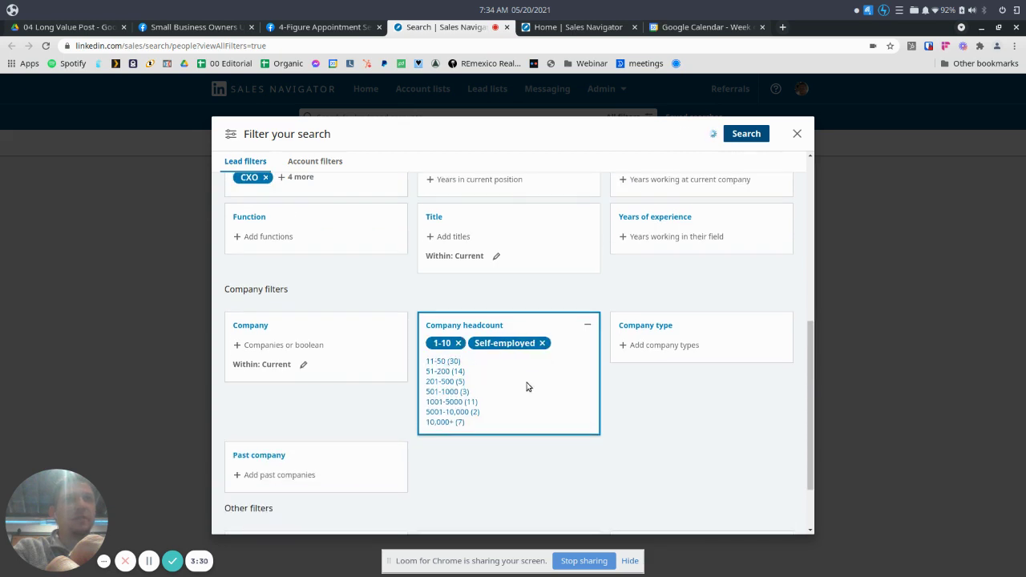
pyautogui.scroll(-2, 492, 460)
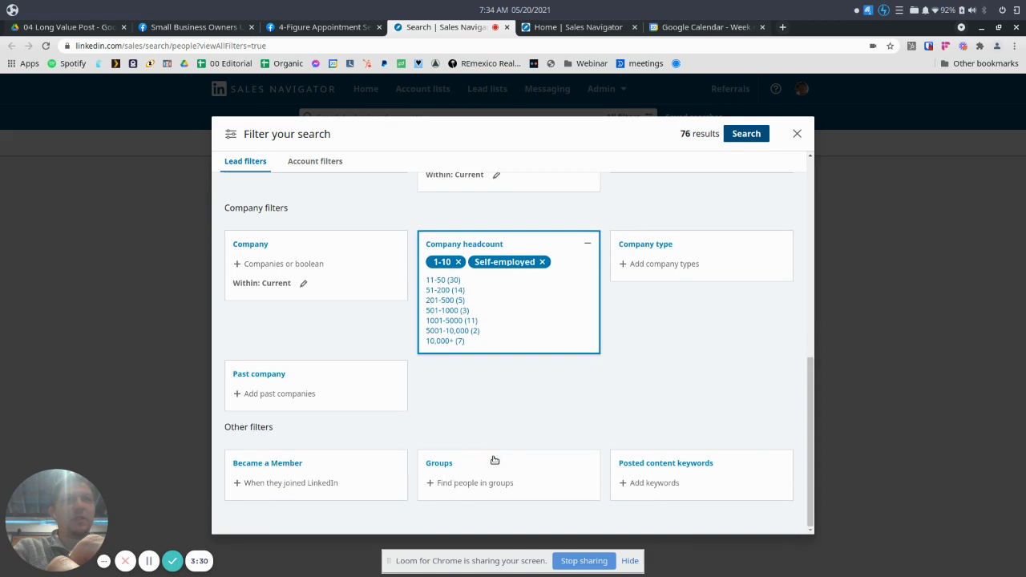
pyautogui.click(512, 401)
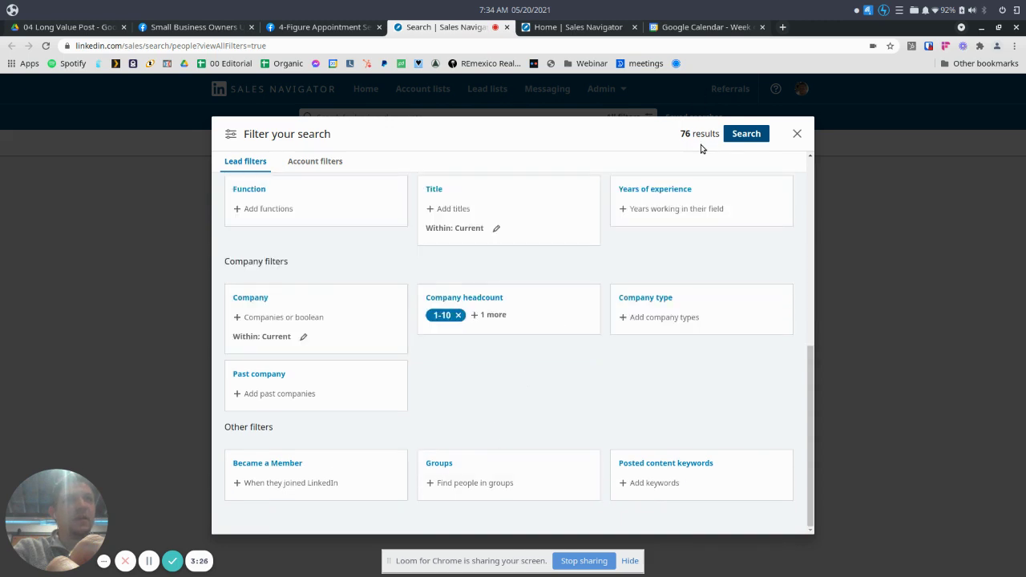
# - Add 2nd Degree Connections to the Relationship filter
pyautogui.scroll(3, 561, 239)
pyautogui.scroll(3, 563, 241)
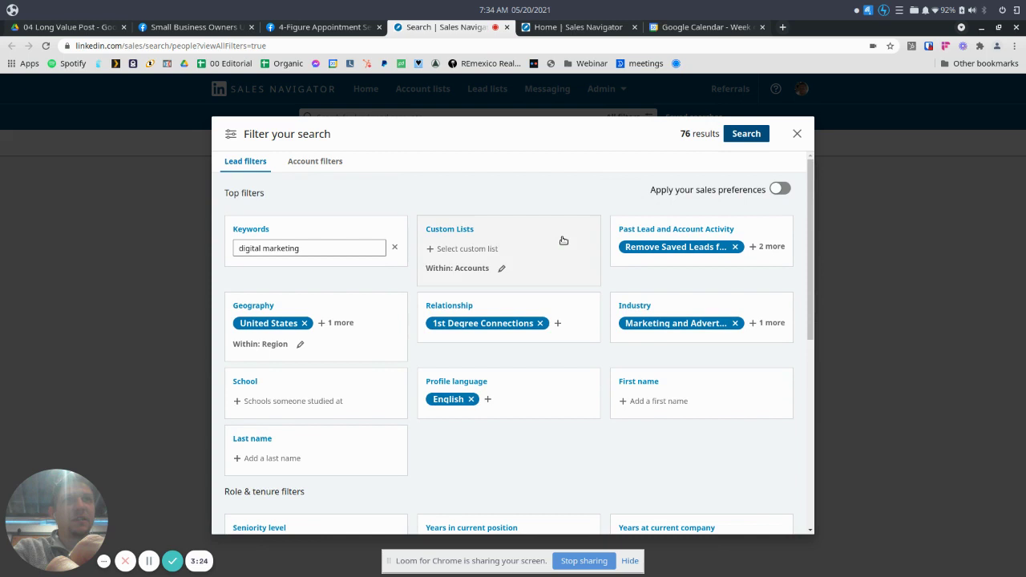
pyautogui.click(598, 325)
pyautogui.click(485, 342)
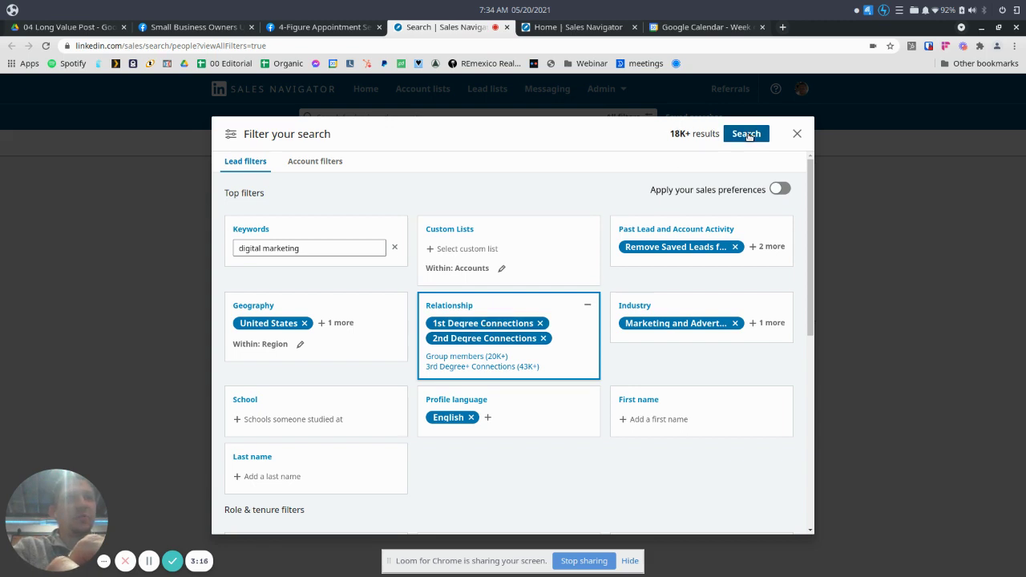
pyautogui.scroll(-10, 656, 229)
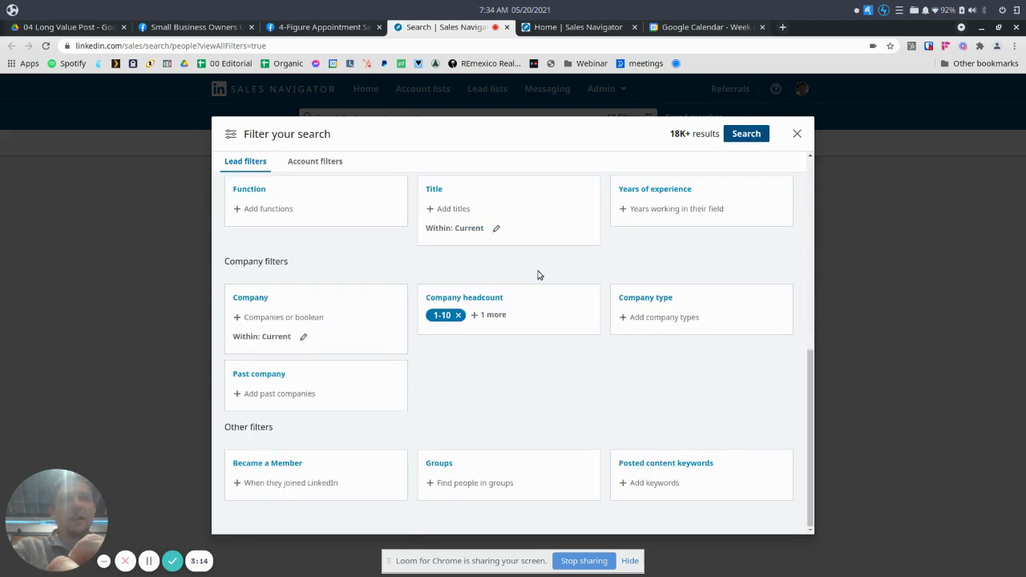
# - Run the search and narrow results to leads who posted on LinkedIn in the past 30 days
pyautogui.click(743, 135)
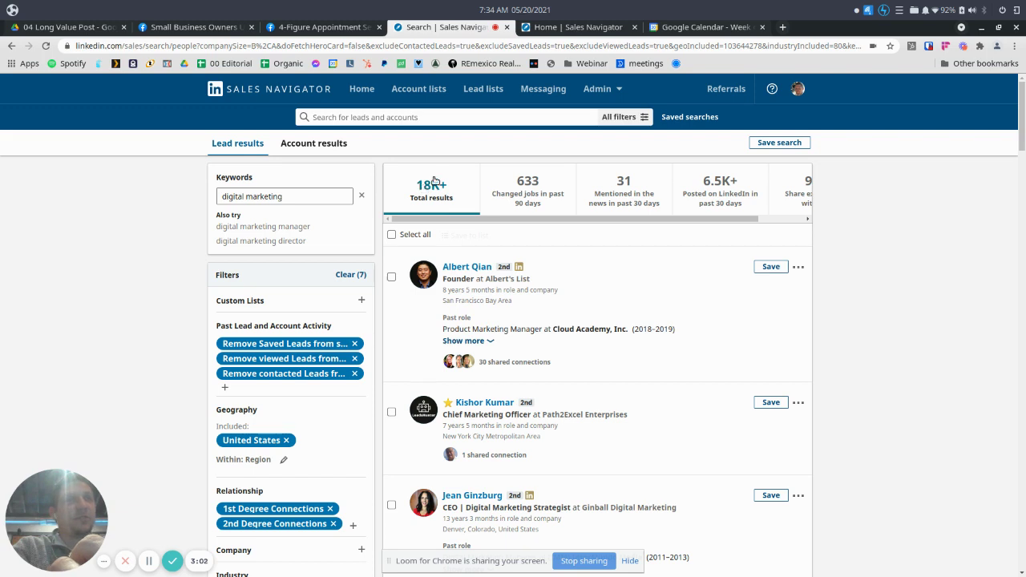
pyautogui.click(727, 183)
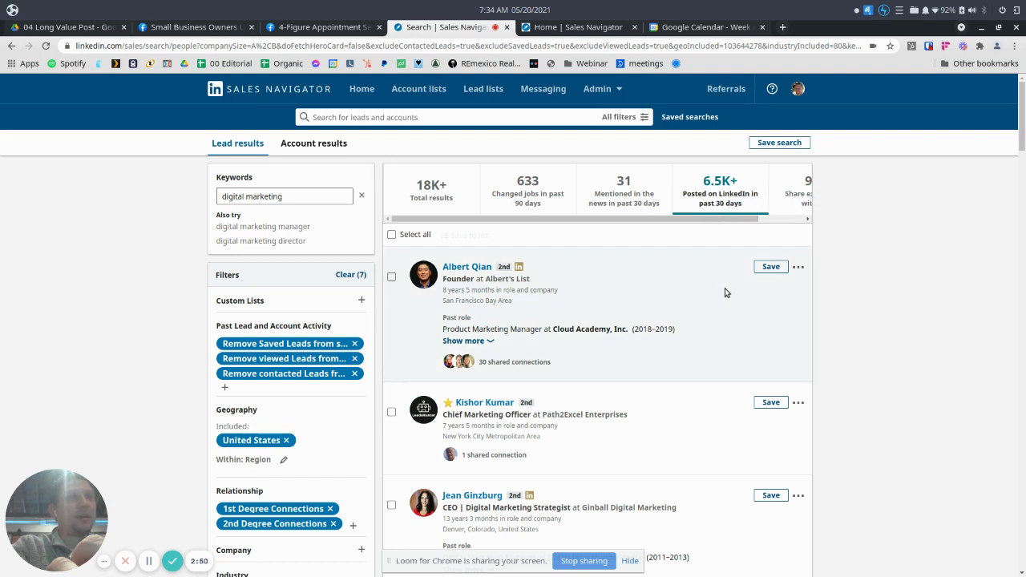
pyautogui.click(798, 268)
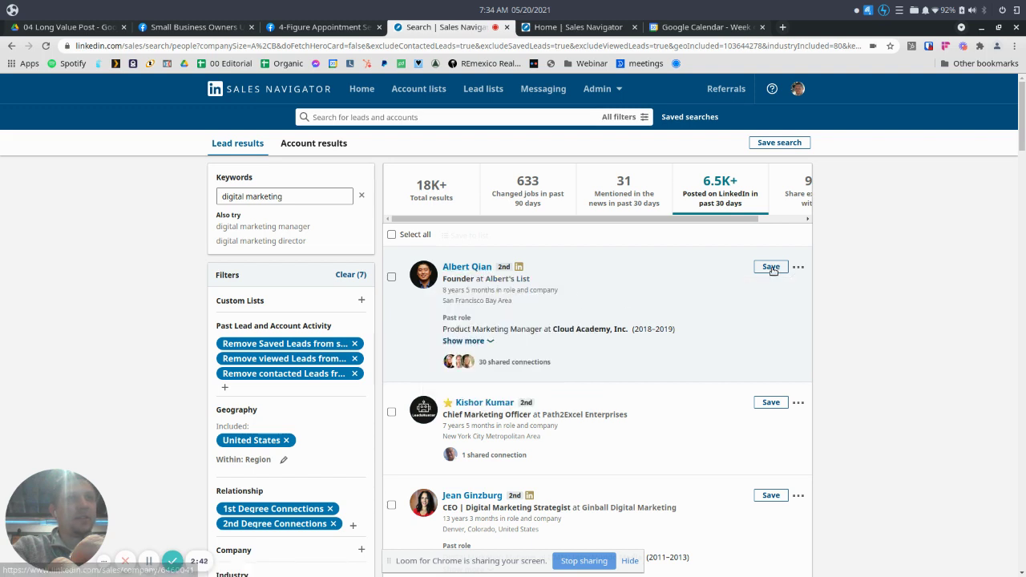
# - Start a connection invitation to the first lead and copy the guide's message template
pyautogui.click(798, 270)
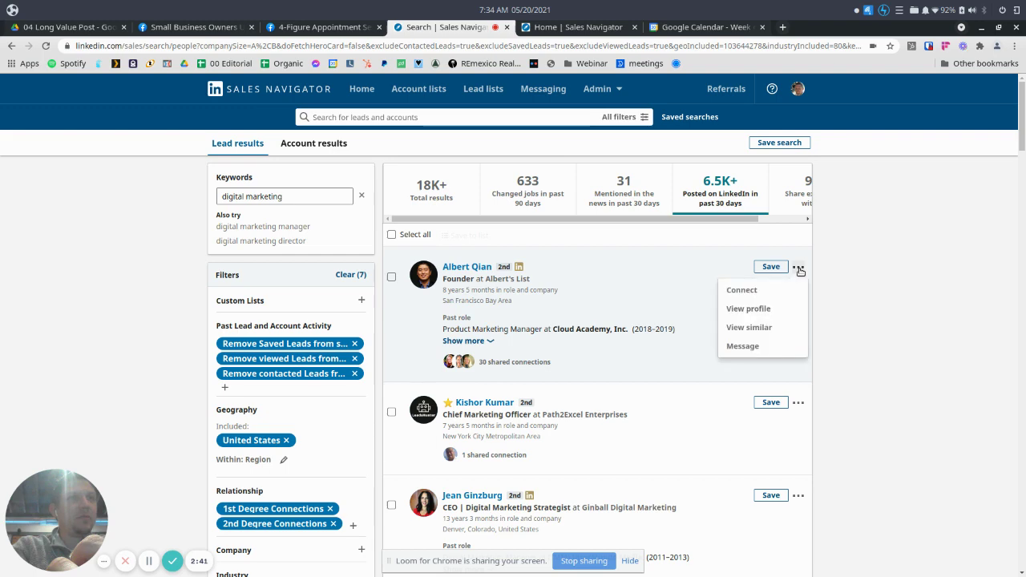
pyautogui.click(751, 292)
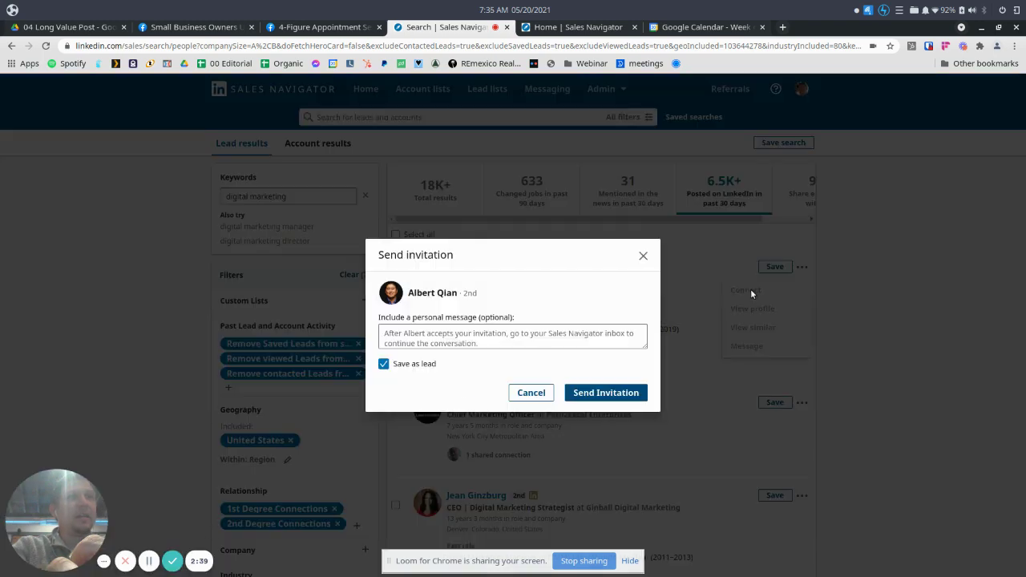
pyautogui.click(323, 29)
pyautogui.scroll(-5, 467, 316)
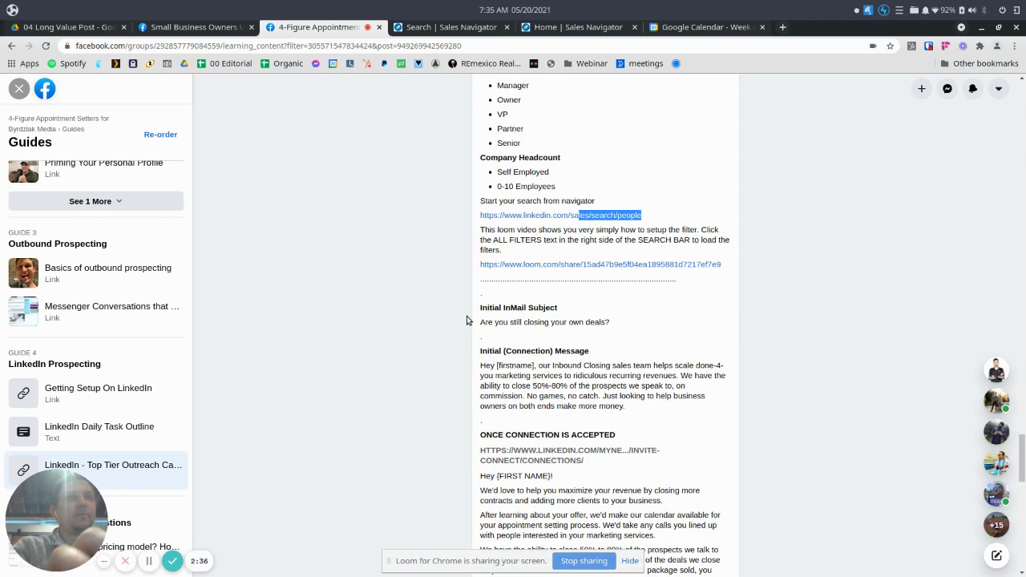
pyautogui.moveTo(628, 364); pyautogui.dragTo(533, 321)
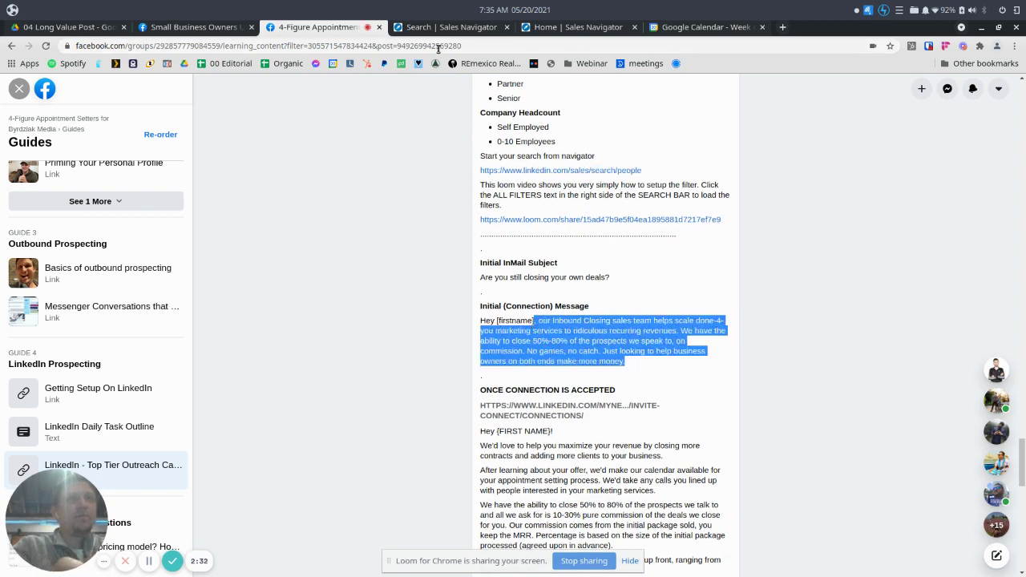
# - Send the first lead's invitation with a short greeting plus the pasted template
pyautogui.click(439, 27)
pyautogui.click(442, 337)
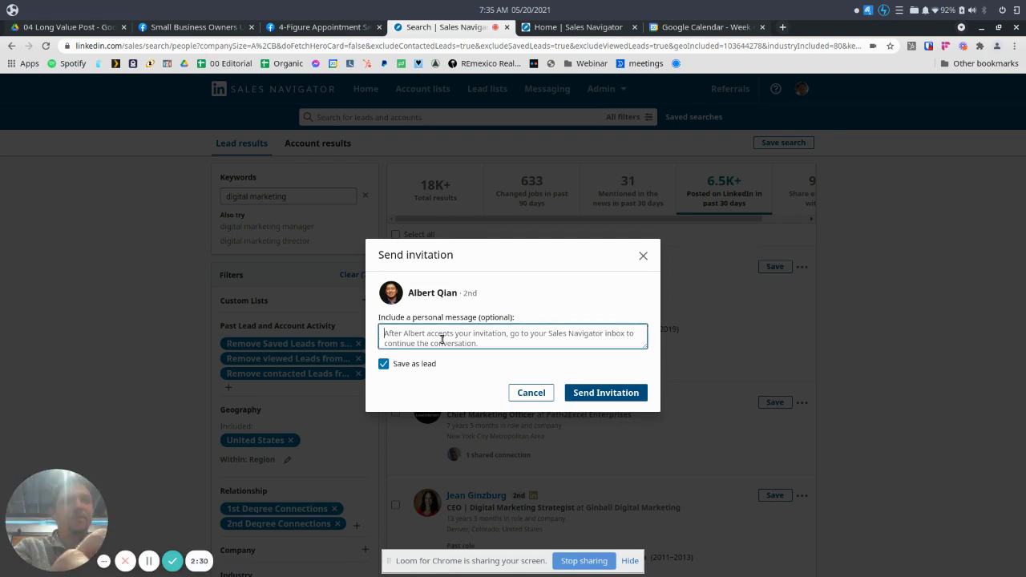
pyautogui.write('Hey Albert,')
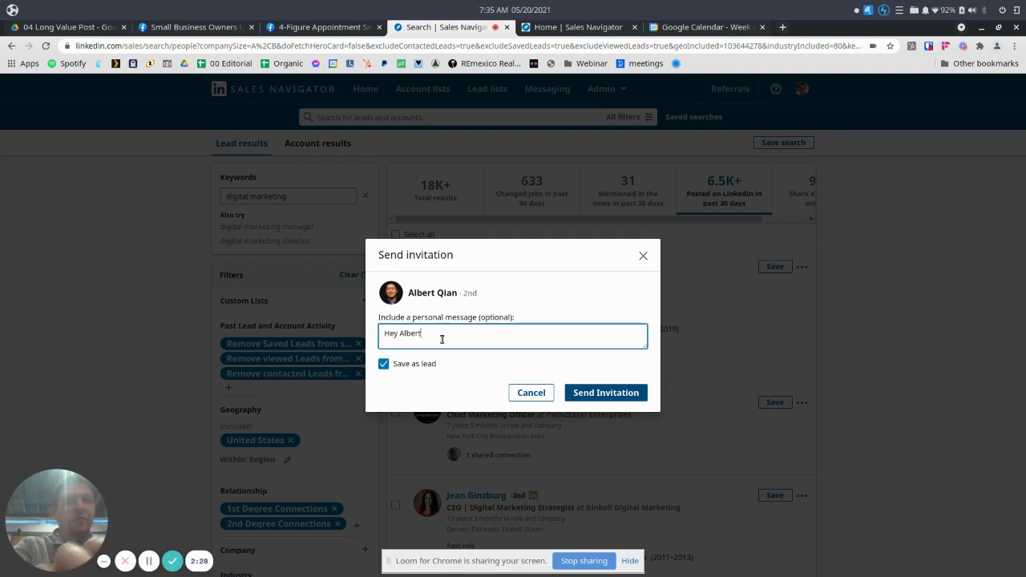
pyautogui.hotkey('ctrl', 'v')
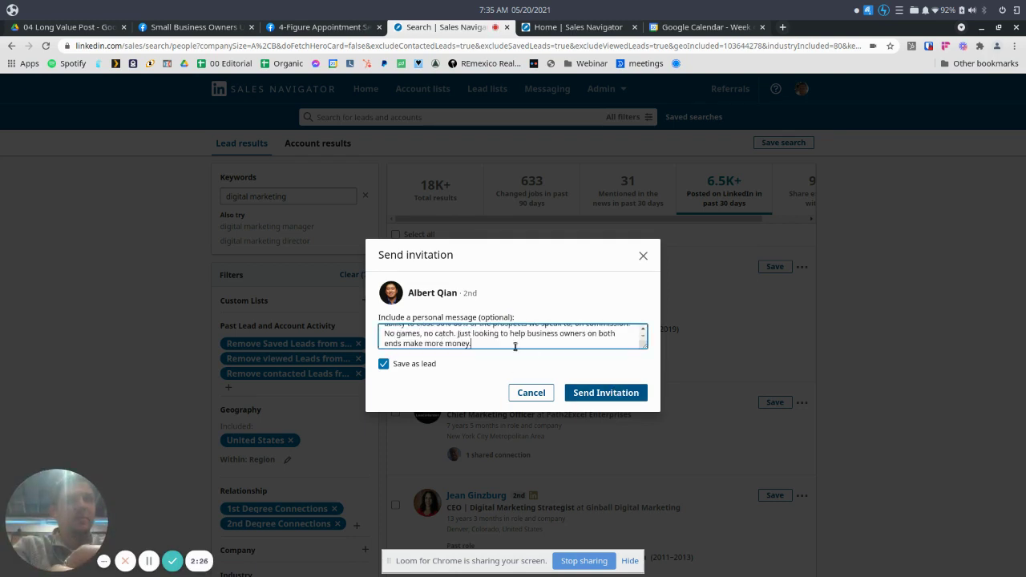
pyautogui.scroll(3, 515, 346)
pyautogui.click(610, 395)
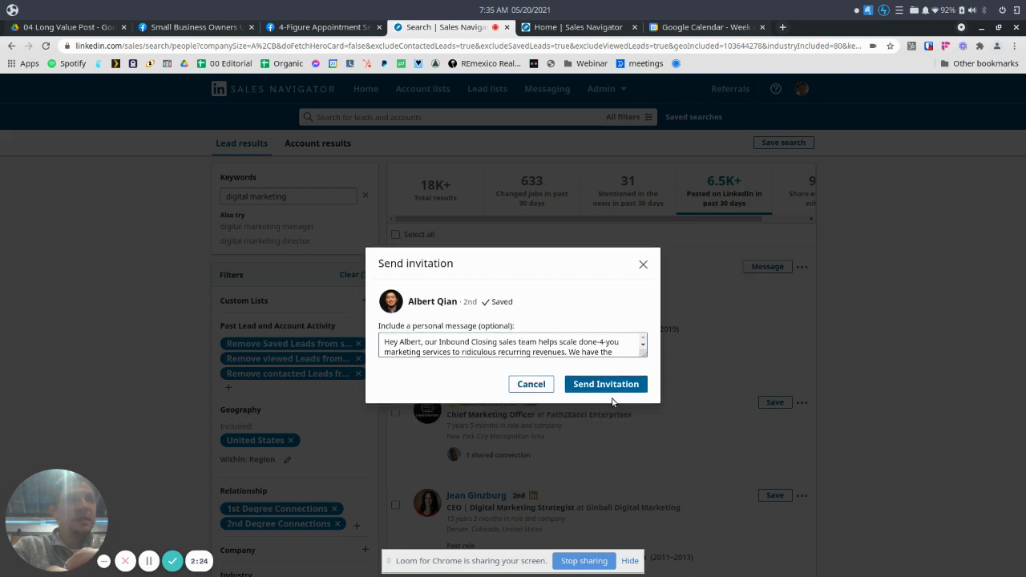
# - Send the second lead a connection invitation with a greeting and the pasted template
pyautogui.click(798, 403)
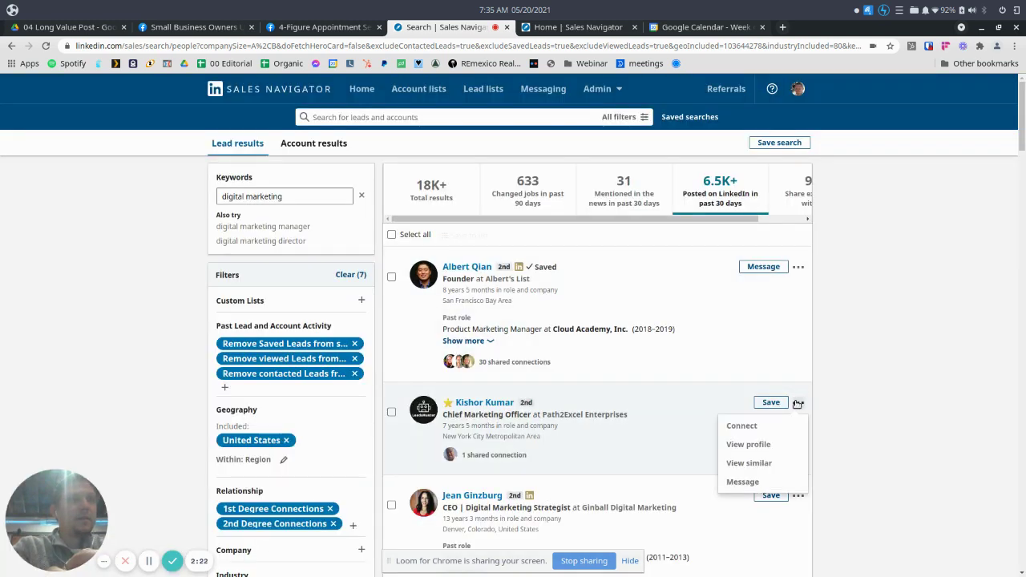
pyautogui.click(746, 425)
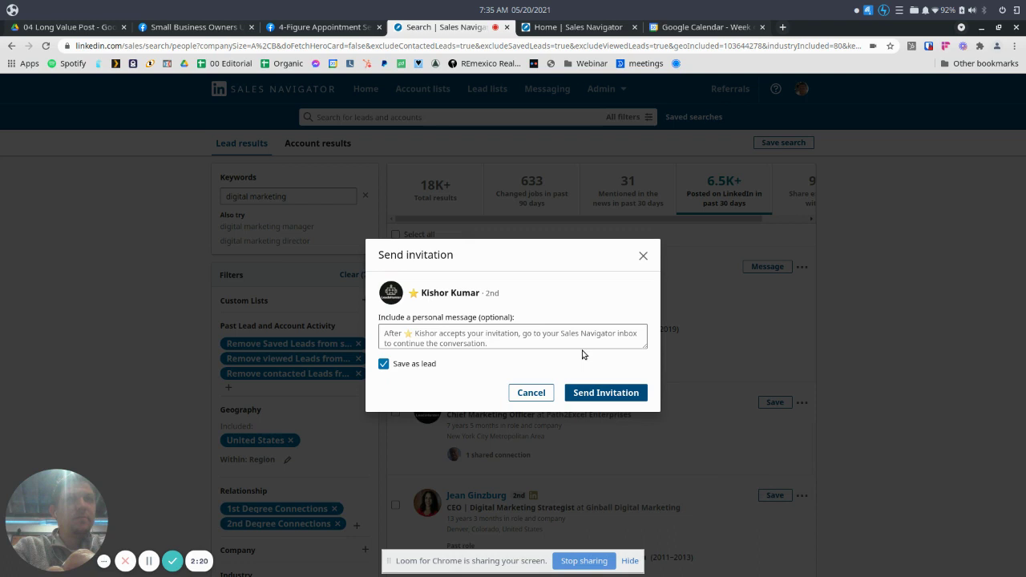
pyautogui.click(559, 342)
pyautogui.write('Hey Kishor')
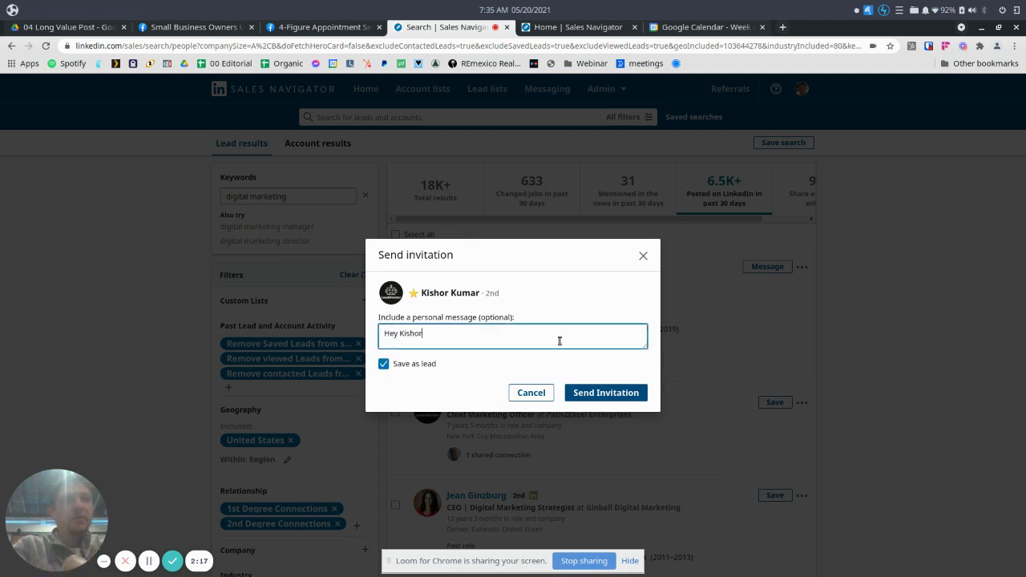
pyautogui.hotkey('ctrl', 'v')
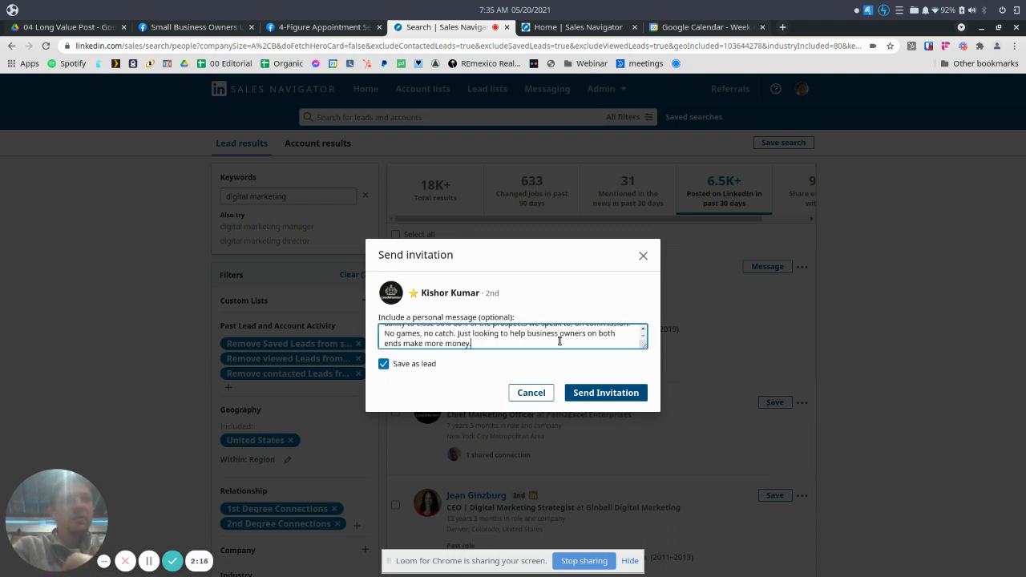
pyautogui.scroll(3, 560, 342)
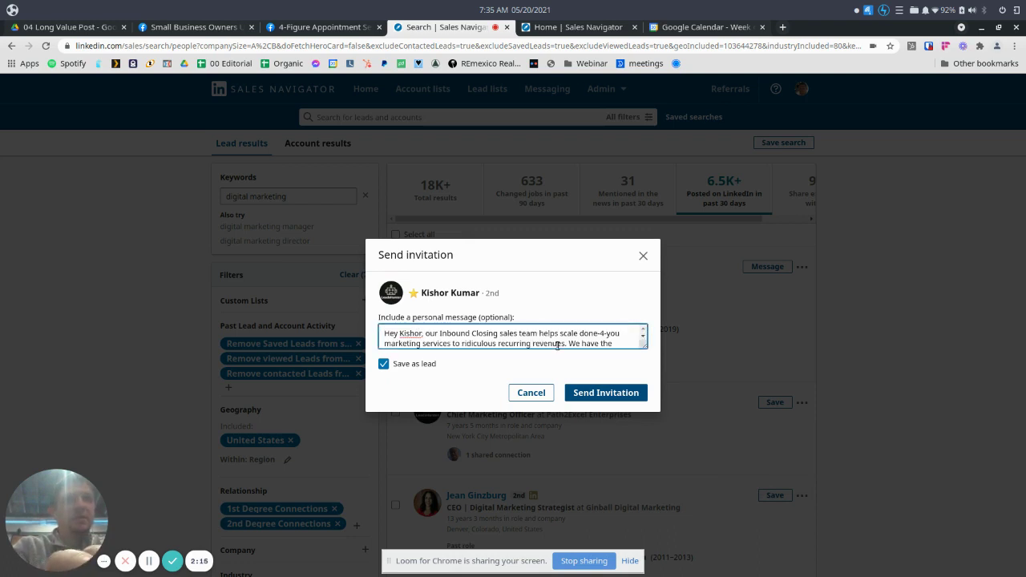
pyautogui.click(597, 394)
# - Send the third lead the template invitation, greeting them by first name
pyautogui.scroll(-3, 721, 401)
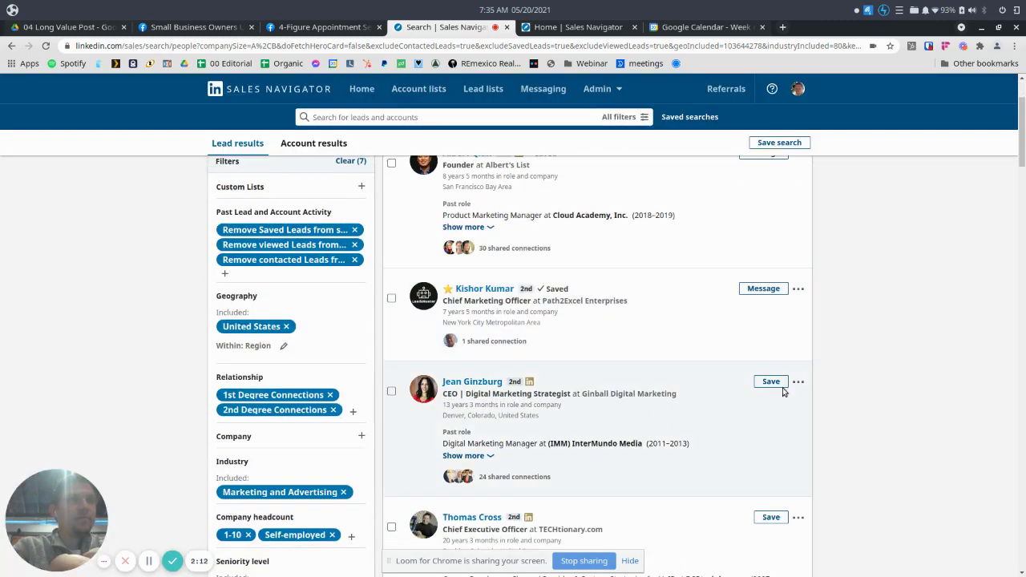
pyautogui.click(799, 382)
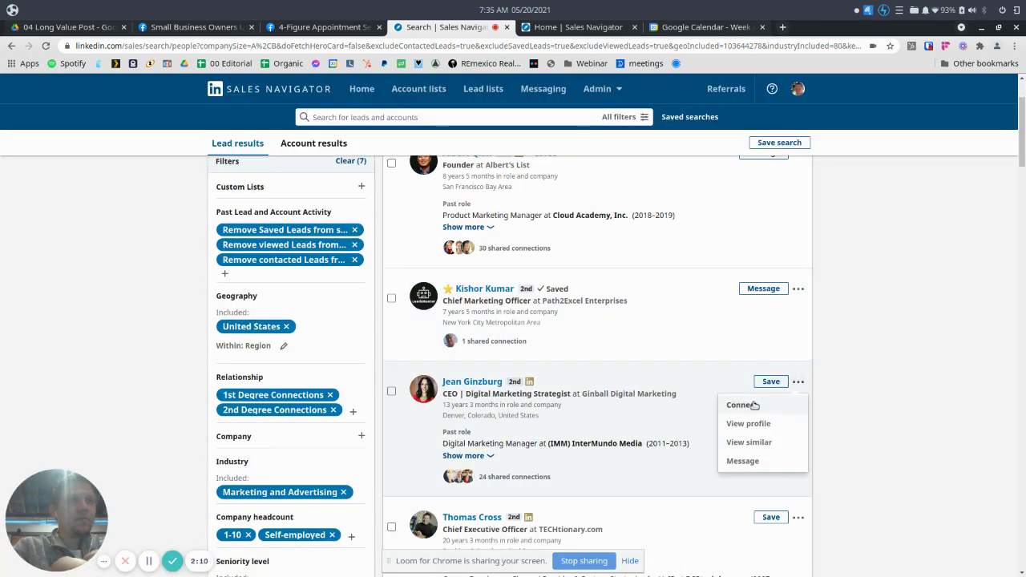
pyautogui.click(753, 404)
pyautogui.click(549, 348)
pyautogui.write('H')
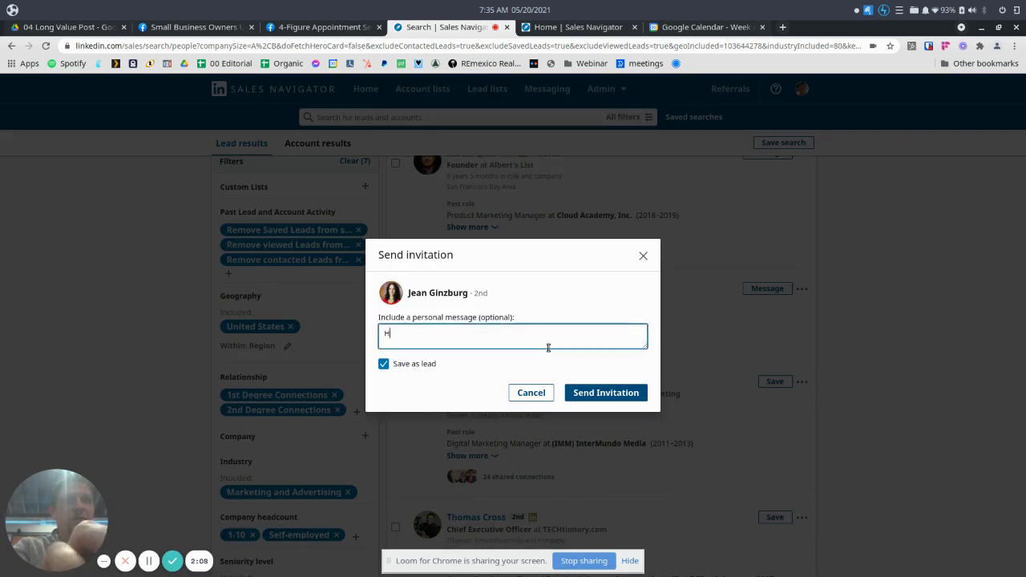
pyautogui.write('ey Jean')
pyautogui.hotkey('ctrl', 'v')
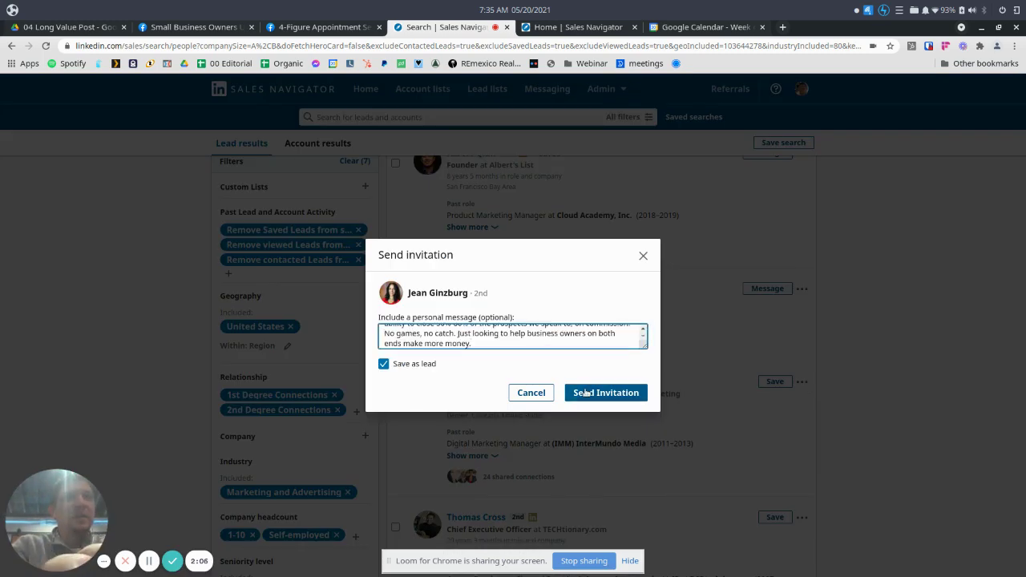
pyautogui.click(594, 393)
pyautogui.scroll(-2, 651, 313)
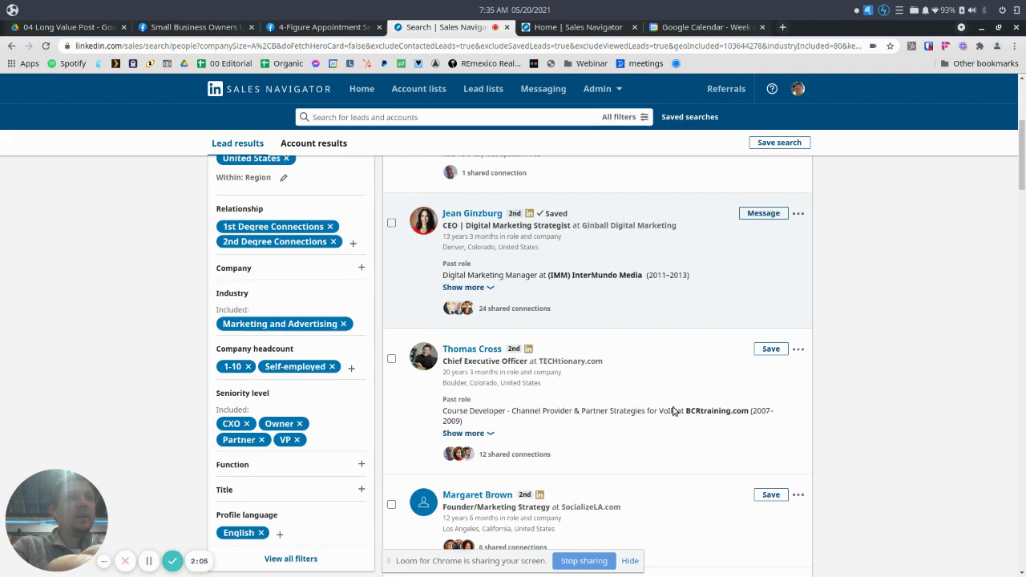
pyautogui.scroll(-1, 651, 312)
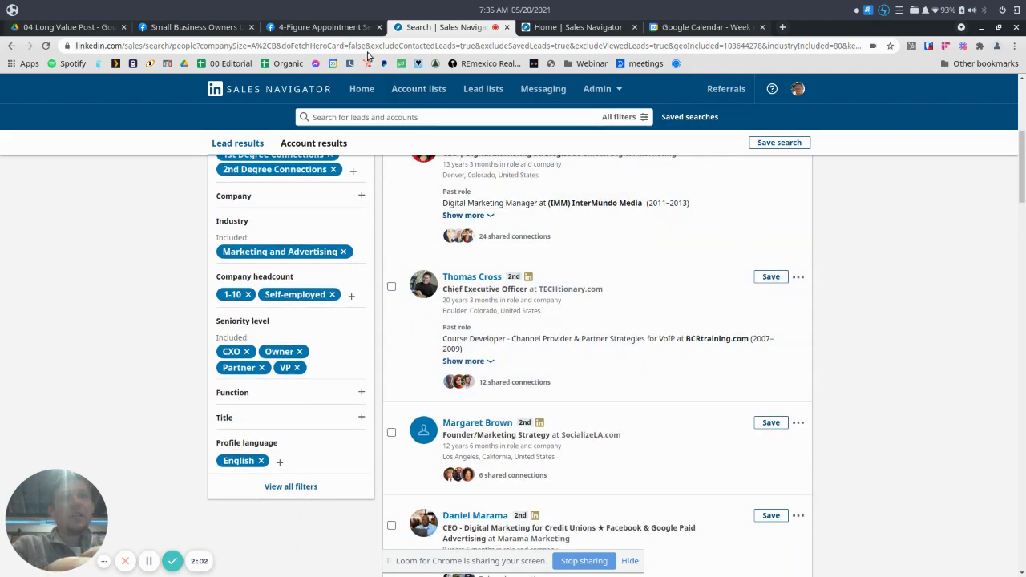
# - Expand the LinkedIn Daily Task Outline and highlight the 1 Hour Per Day tasks and (1 Meeting/Wk) target
pyautogui.click(337, 26)
pyautogui.scroll(5, 487, 207)
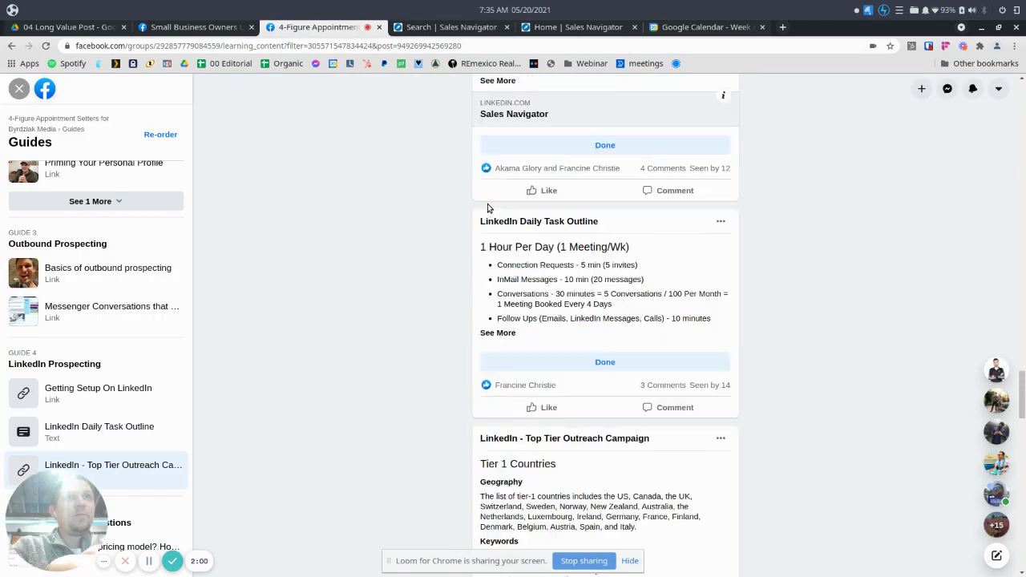
pyautogui.scroll(2, 503, 468)
pyautogui.click(501, 465)
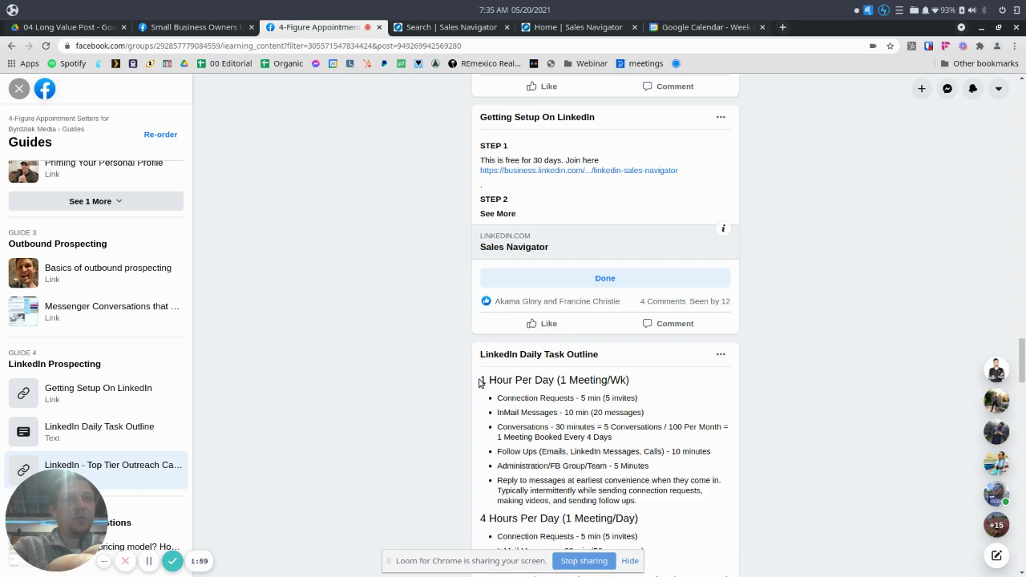
pyautogui.moveTo(480, 380); pyautogui.dragTo(607, 471)
pyautogui.scroll(-1, 606, 472)
pyautogui.click(591, 318)
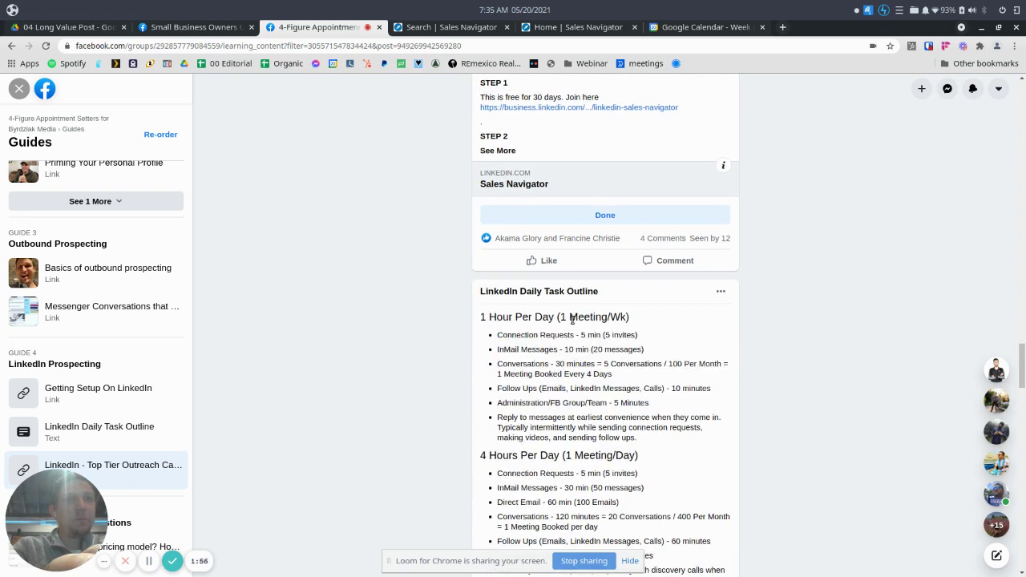
pyautogui.moveTo(559, 317); pyautogui.dragTo(635, 317)
# - Highlight the 4 Hours Per Day heading, connection request time and InMail Messages line
pyautogui.scroll(-1, 642, 319)
pyautogui.moveTo(477, 385); pyautogui.dragTo(644, 384)
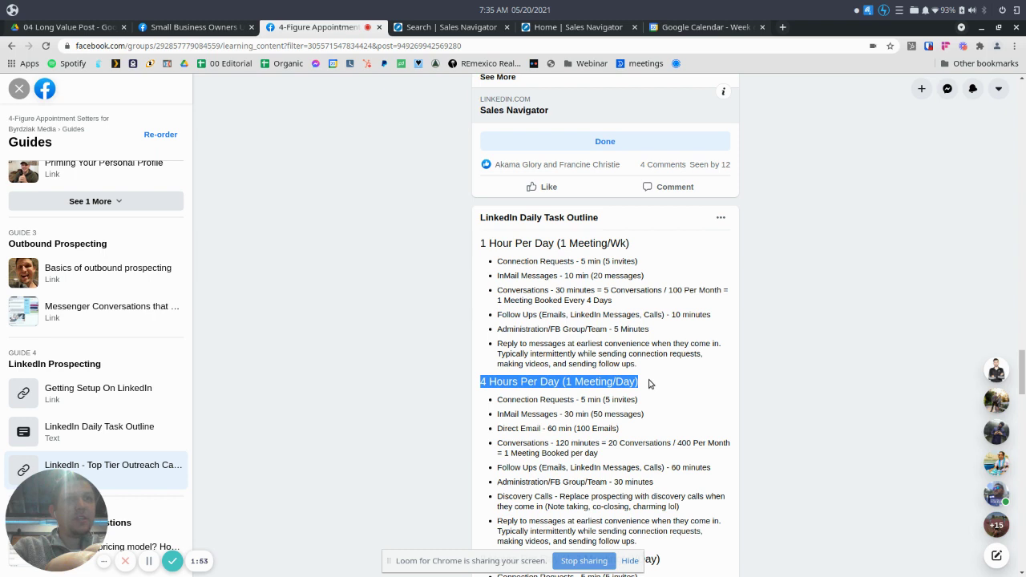
pyautogui.click(649, 384)
pyautogui.scroll(-1, 648, 382)
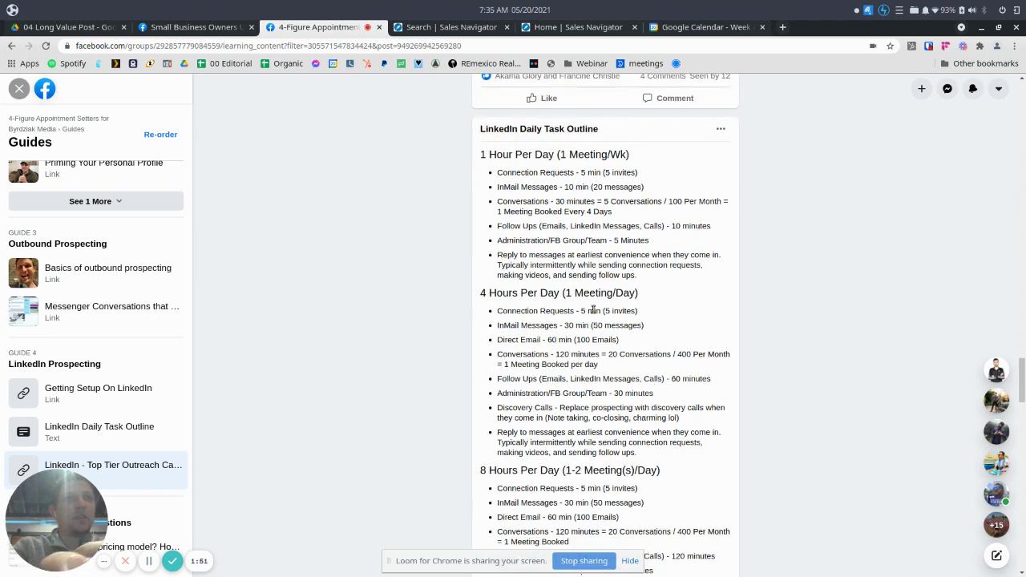
pyautogui.moveTo(580, 311); pyautogui.dragTo(657, 319)
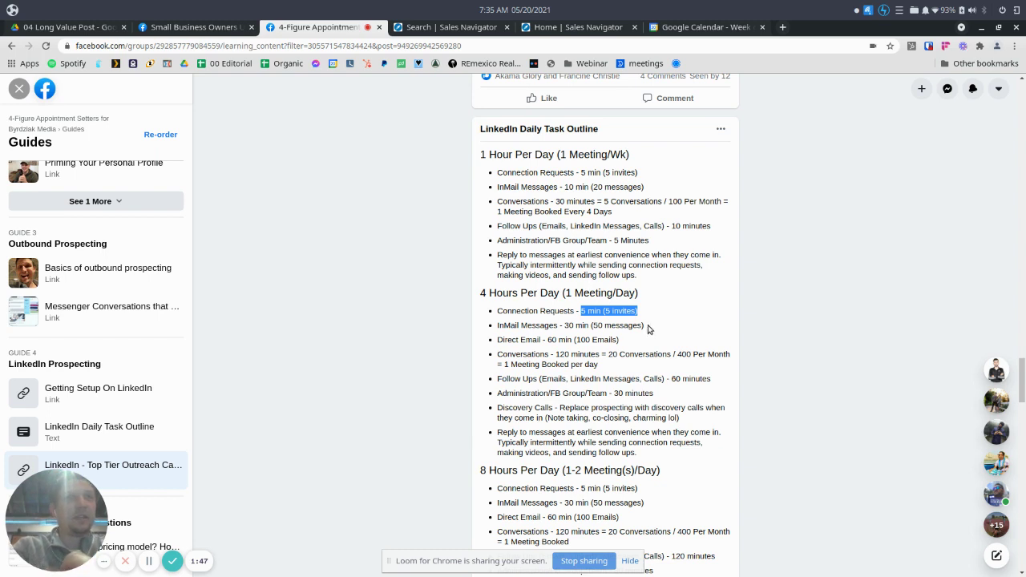
pyautogui.moveTo(497, 325); pyautogui.dragTo(656, 333)
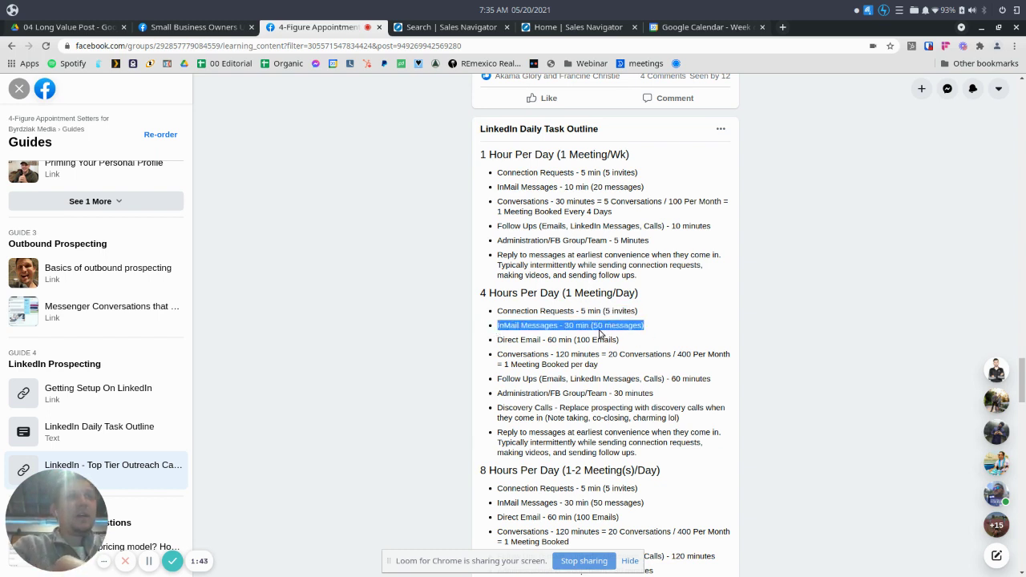
pyautogui.click(603, 326)
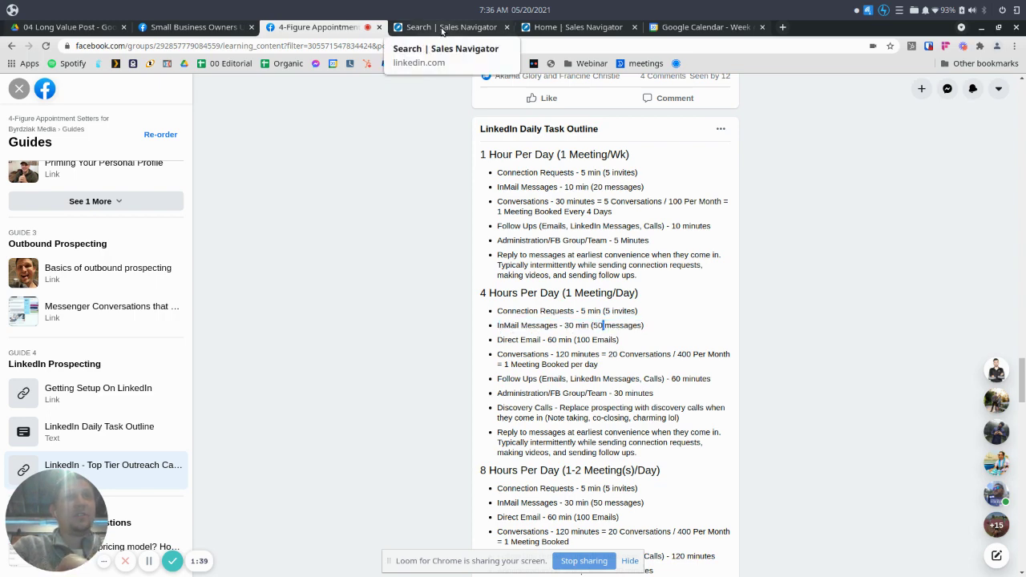
# - Select the guide's InMail subject and connection message templates, then return to Sales Navigator results
pyautogui.scroll(-3, 535, 409)
pyautogui.scroll(-4, 534, 409)
pyautogui.scroll(-2, 535, 410)
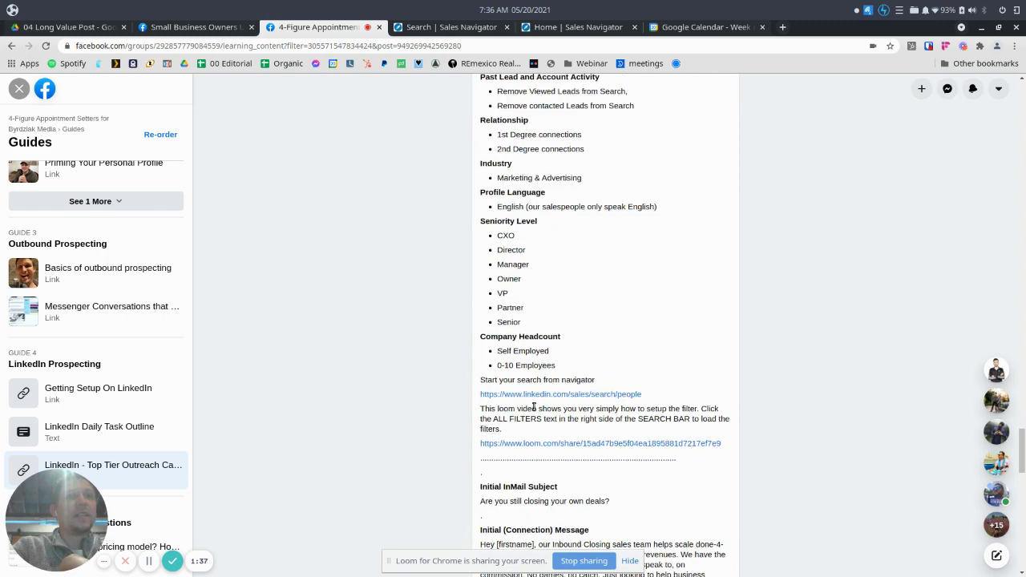
pyautogui.scroll(-3, 535, 409)
pyautogui.moveTo(483, 279)
pyautogui.mouseDown()
pyautogui.moveTo(615, 288)
pyautogui.moveTo(487, 269)
pyautogui.mouseUp()
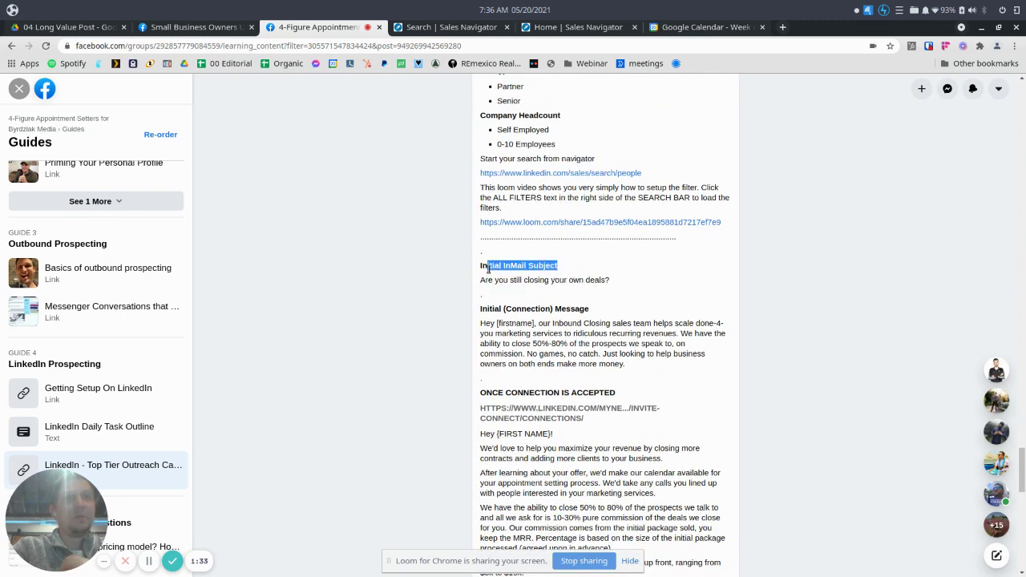
pyautogui.moveTo(480, 323)
pyautogui.mouseDown()
pyautogui.moveTo(698, 360)
pyautogui.moveTo(655, 369)
pyautogui.mouseUp()
pyautogui.hotkey('ctrl', 'c')
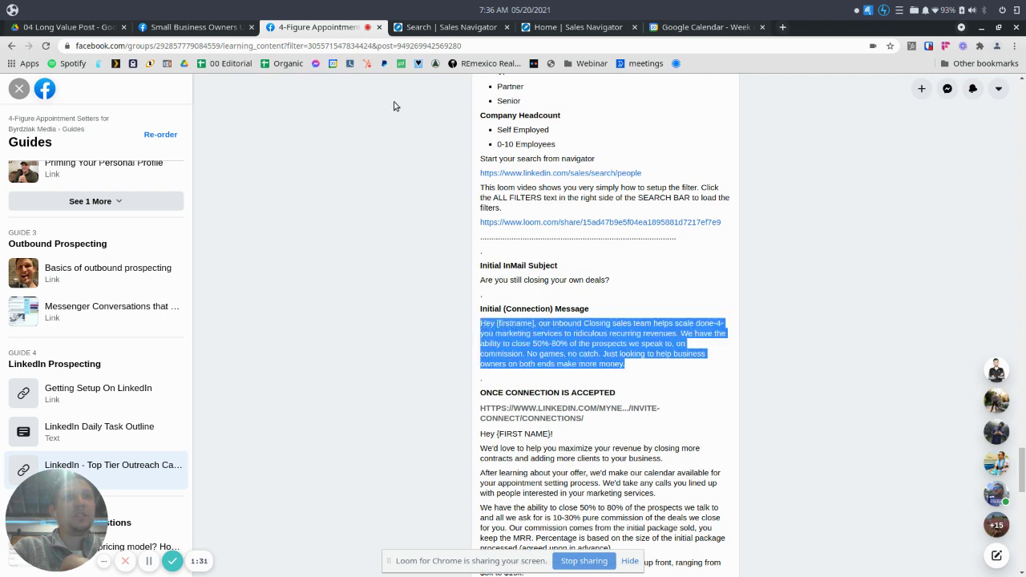
pyautogui.click(424, 30)
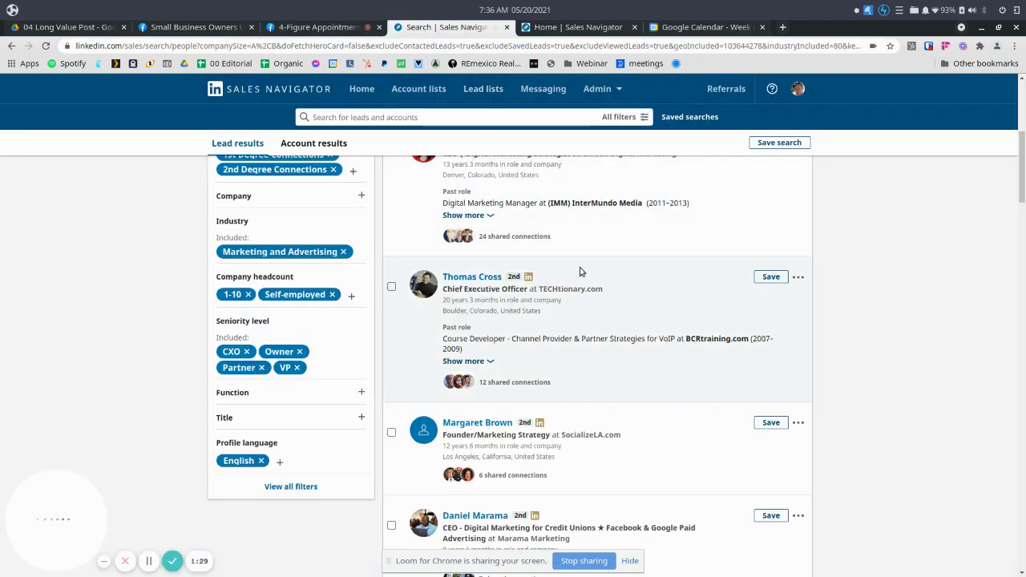
# - Send the lead an InMail 'Are you still closing your own deals?' with a 'Hey' greeting plus the pasted template
pyautogui.click(799, 277)
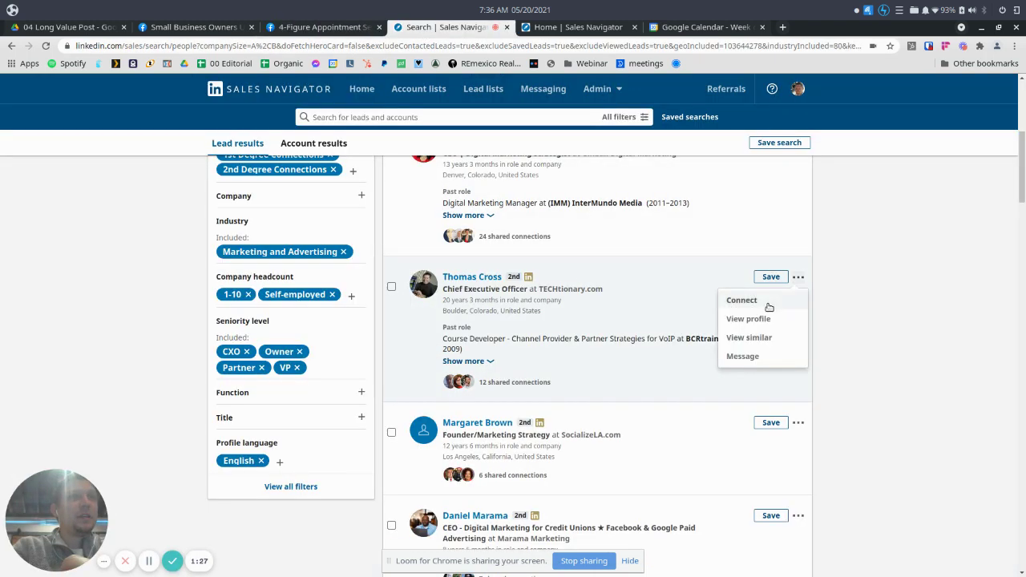
pyautogui.click(746, 357)
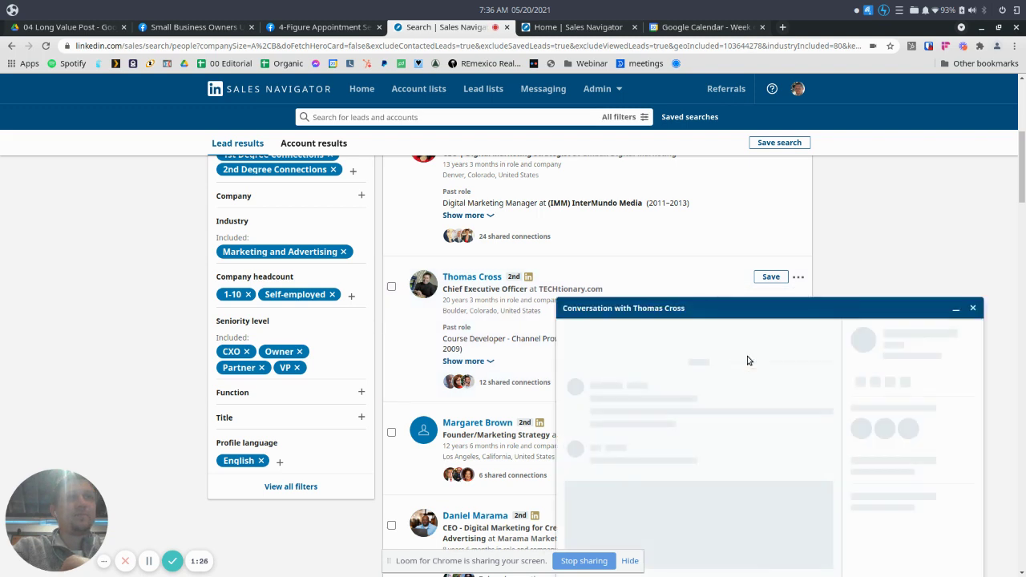
pyautogui.write('Are')
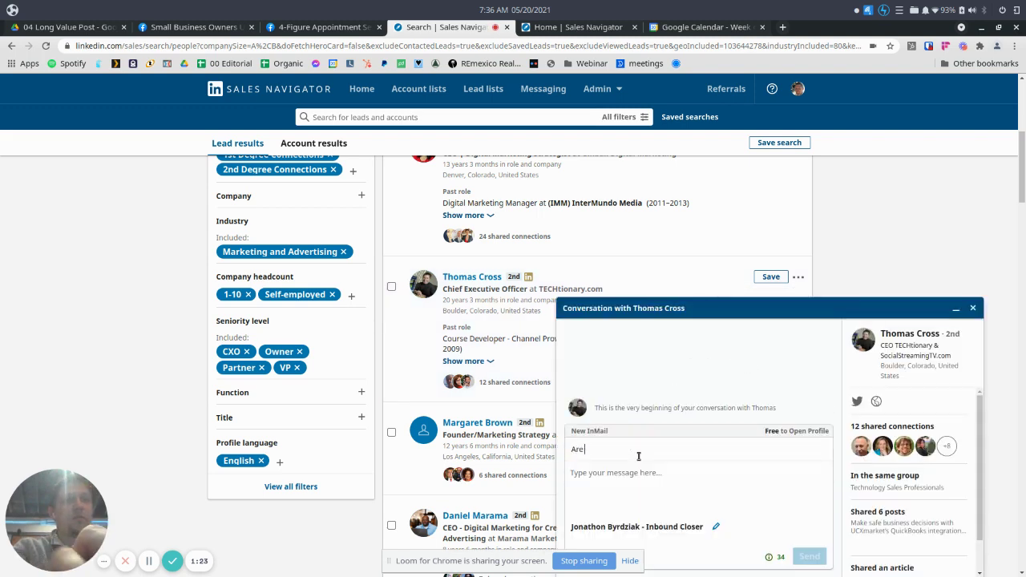
pyautogui.write(' you still closing your')
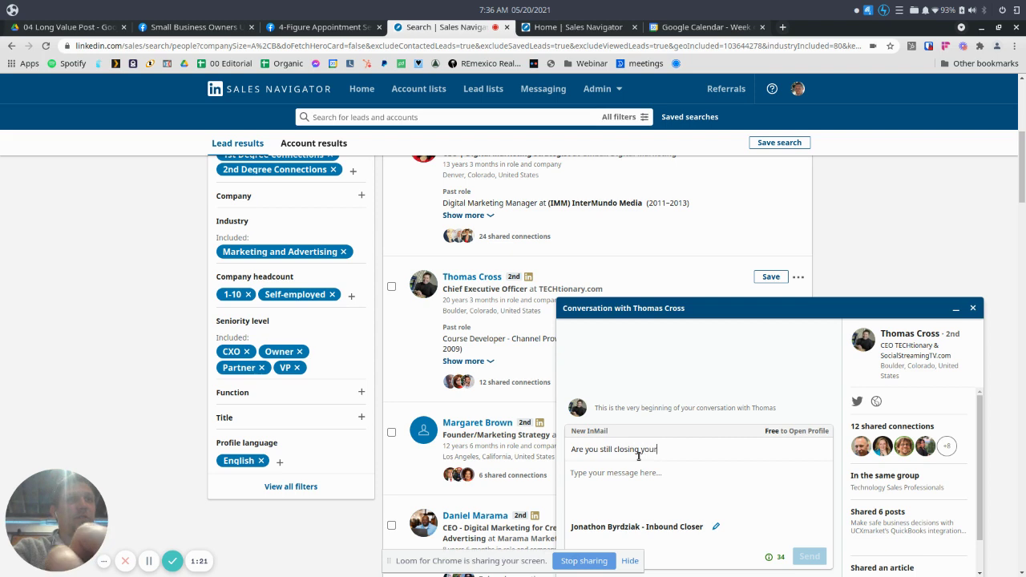
pyautogui.write(' own deals')
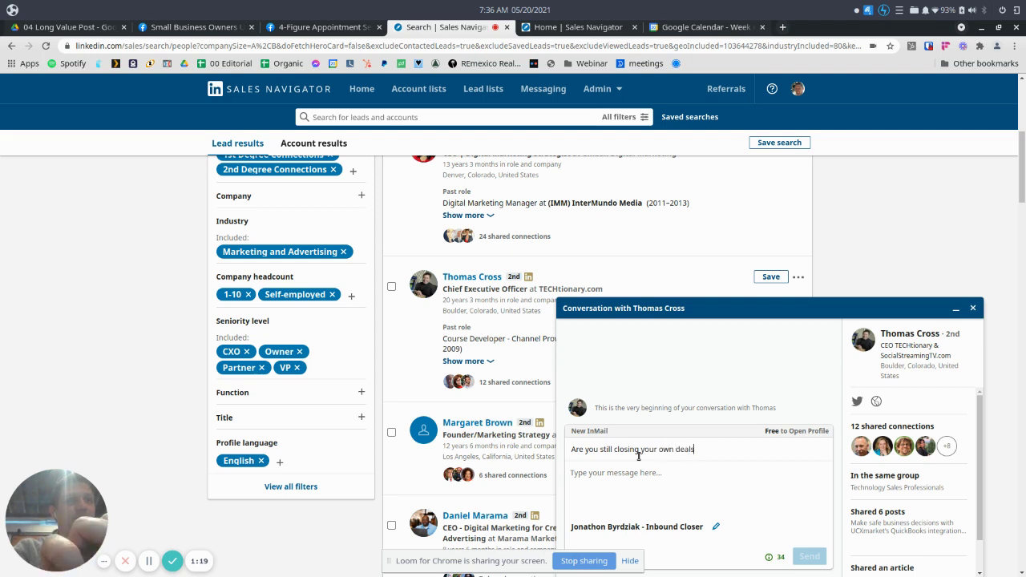
pyautogui.write('?')
pyautogui.press('Tab')
pyautogui.write('Hey')
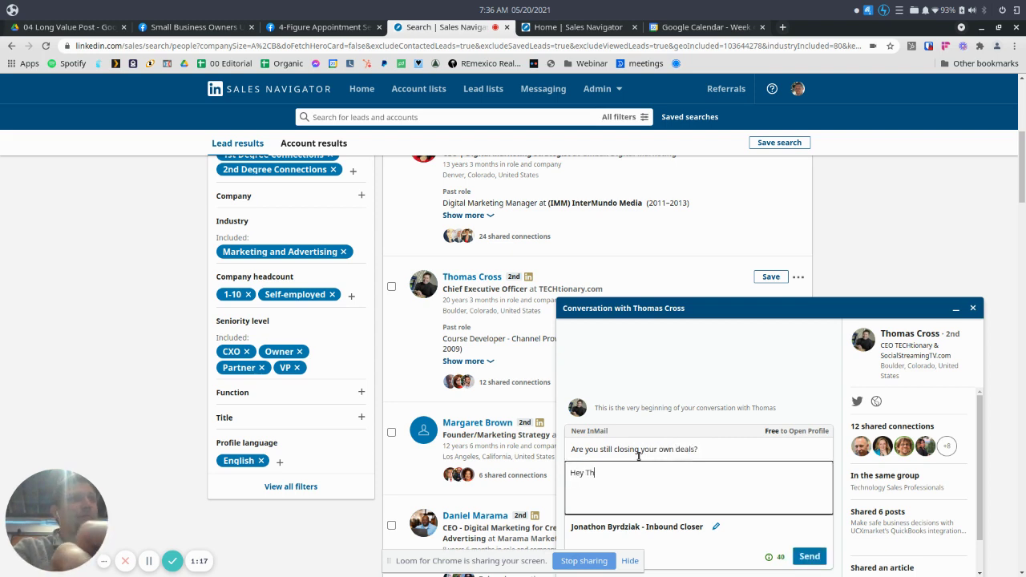
pyautogui.hotkey('ctrl', 'v')
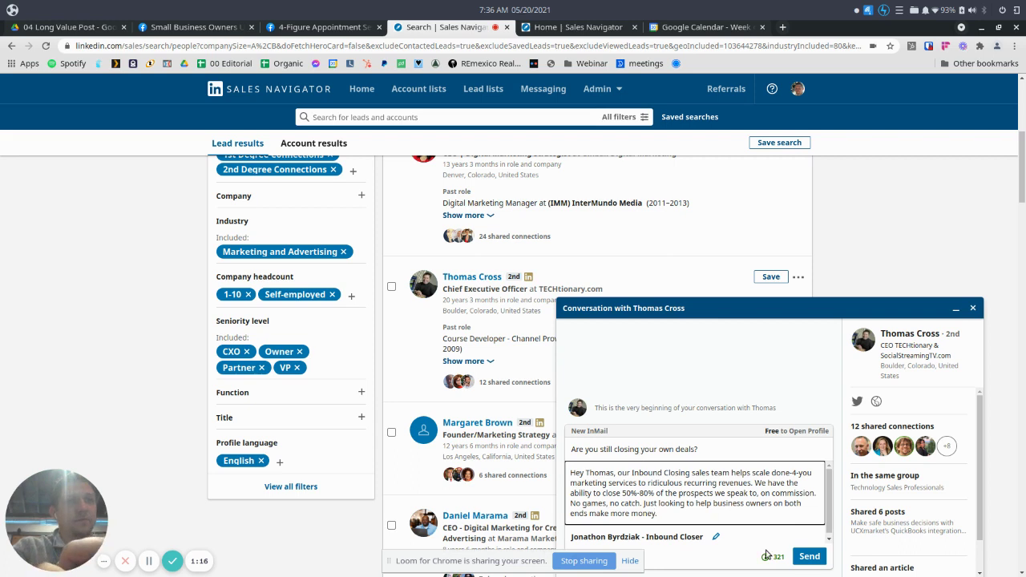
pyautogui.click(808, 557)
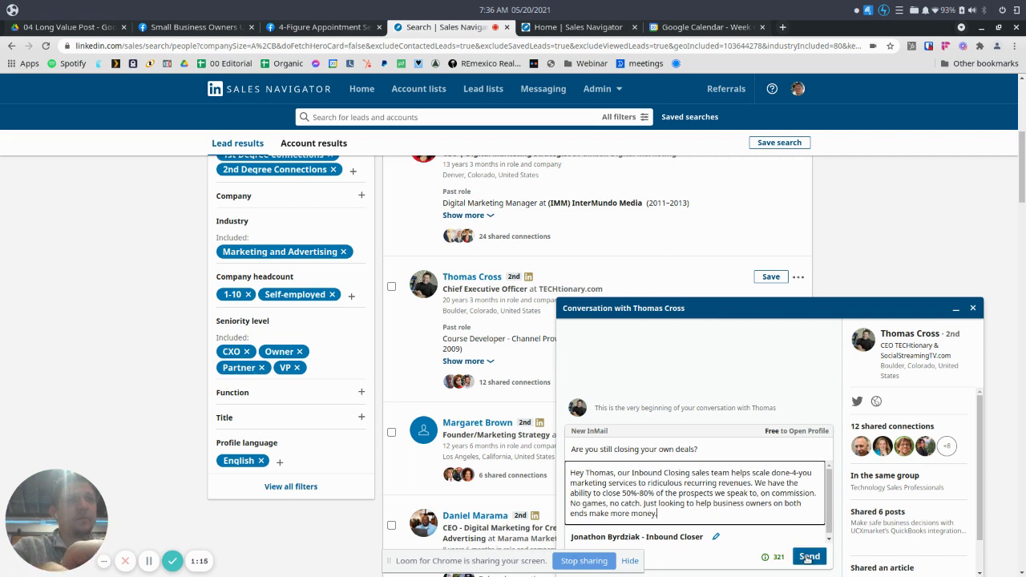
pyautogui.click(973, 310)
# - Send the next lead the 'Are you still closing your own deals?' InMail, greeting by first name plus the pasted template
pyautogui.scroll(-3, 766, 359)
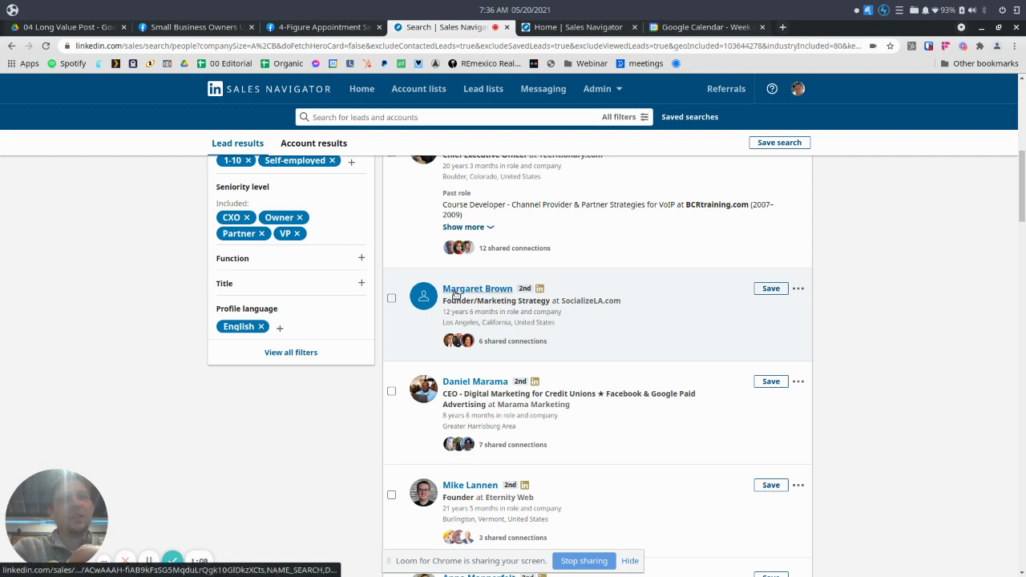
pyautogui.scroll(-2, 609, 320)
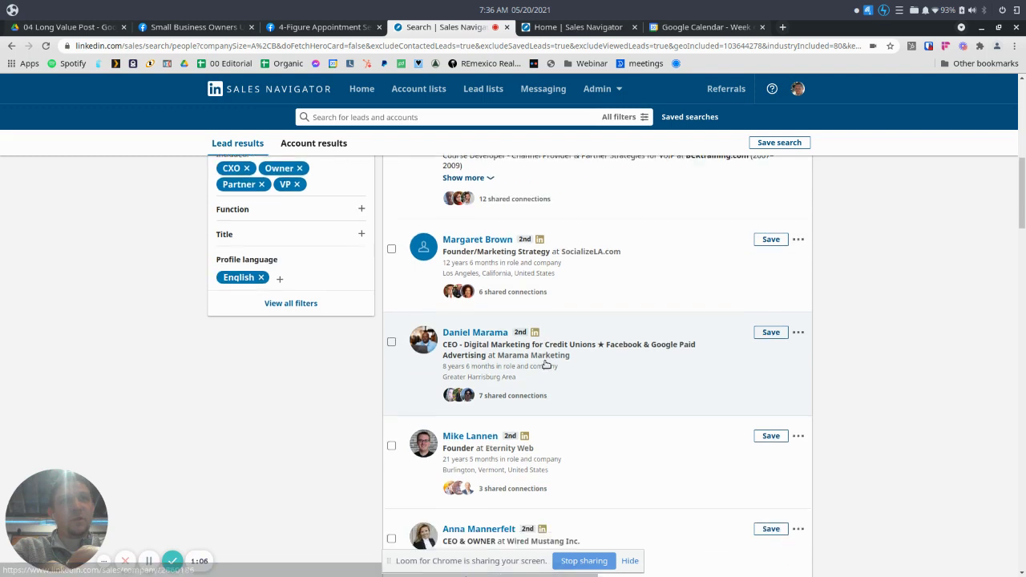
pyautogui.click(798, 303)
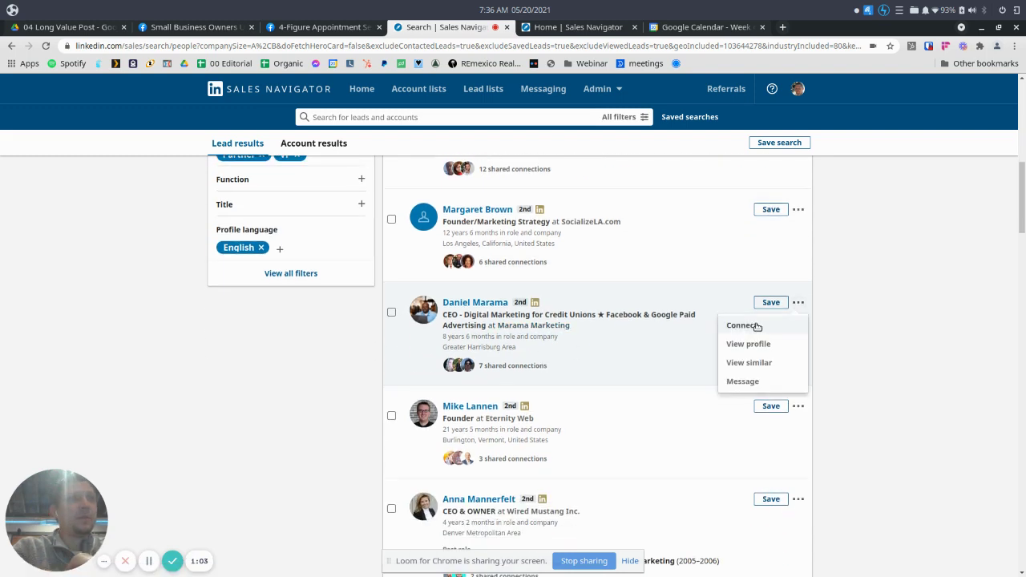
pyautogui.click(745, 382)
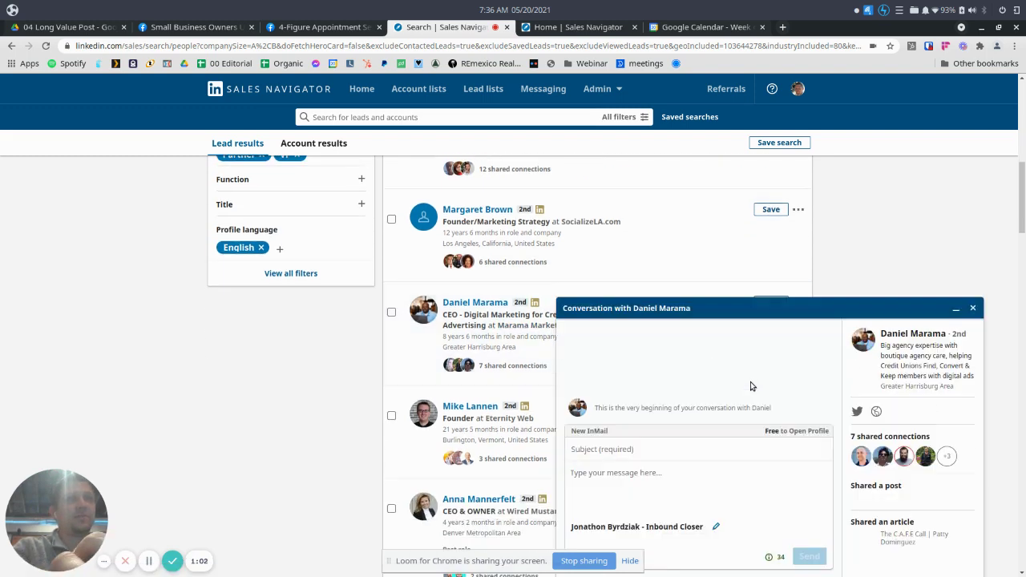
pyautogui.click(651, 450)
pyautogui.write('Are you still closing your own deals?')
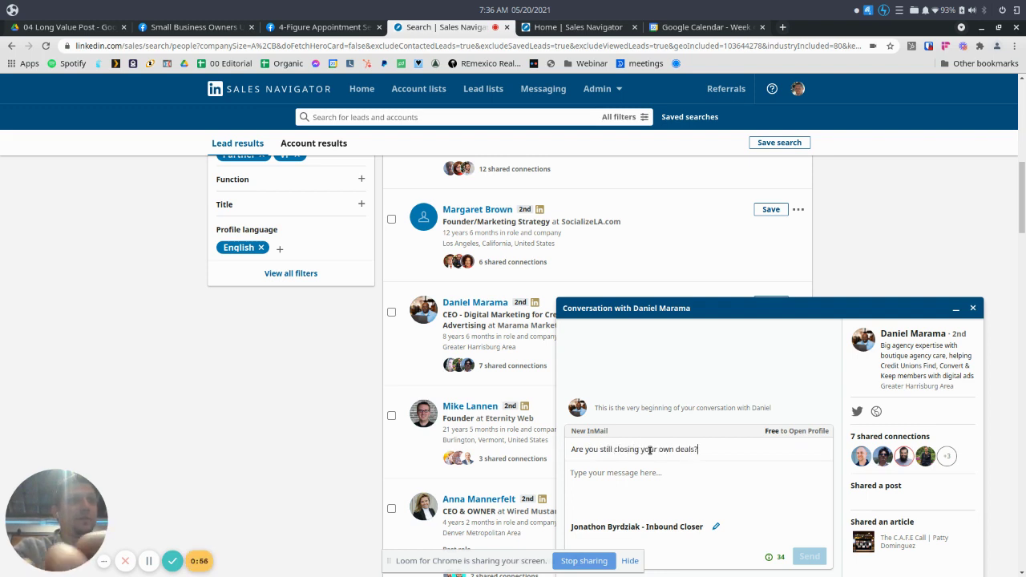
pyautogui.press('Tab')
pyautogui.write('Hey Da')
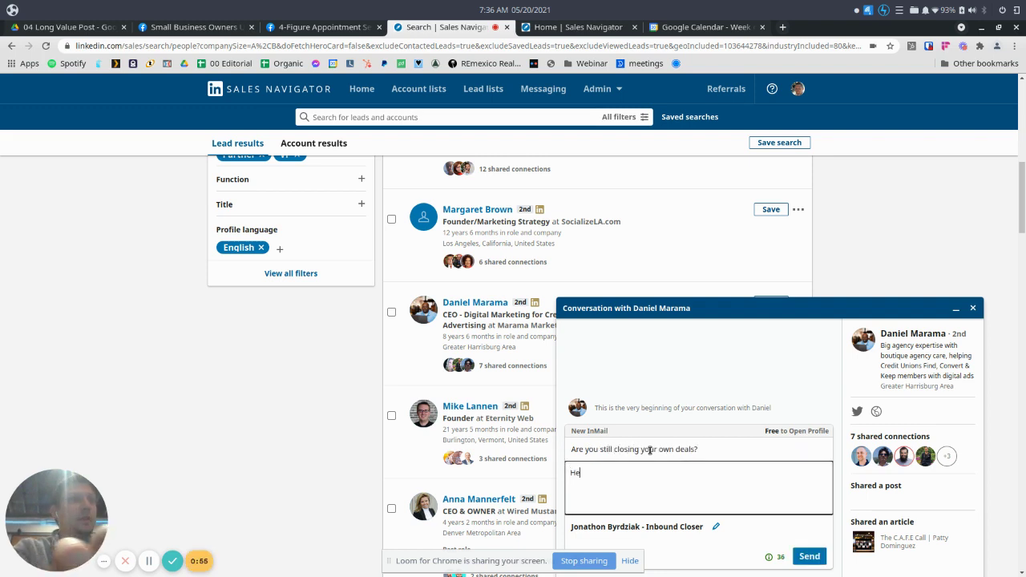
pyautogui.write('niel')
pyautogui.hotkey('ctrl', 'v')
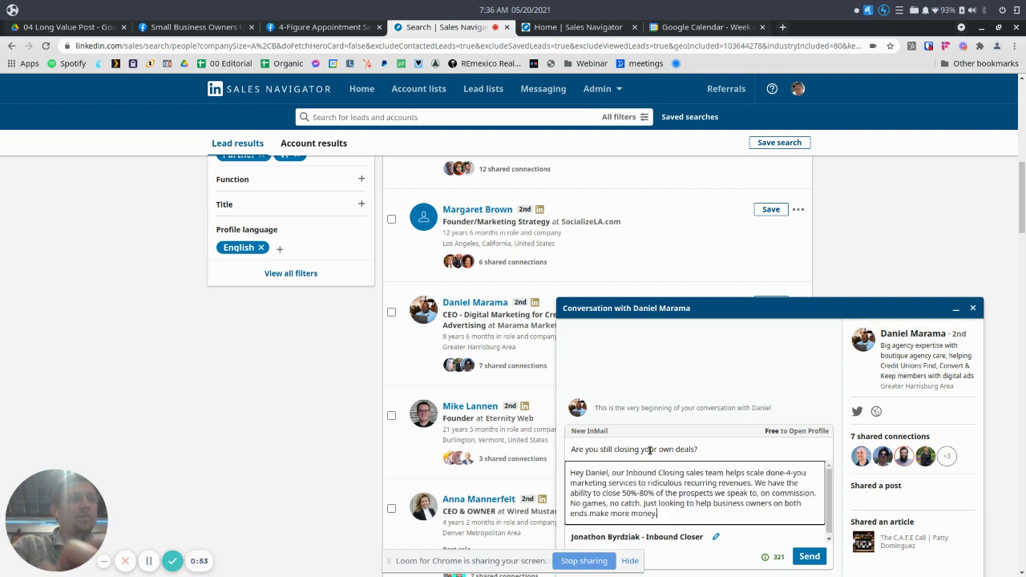
pyautogui.click(809, 558)
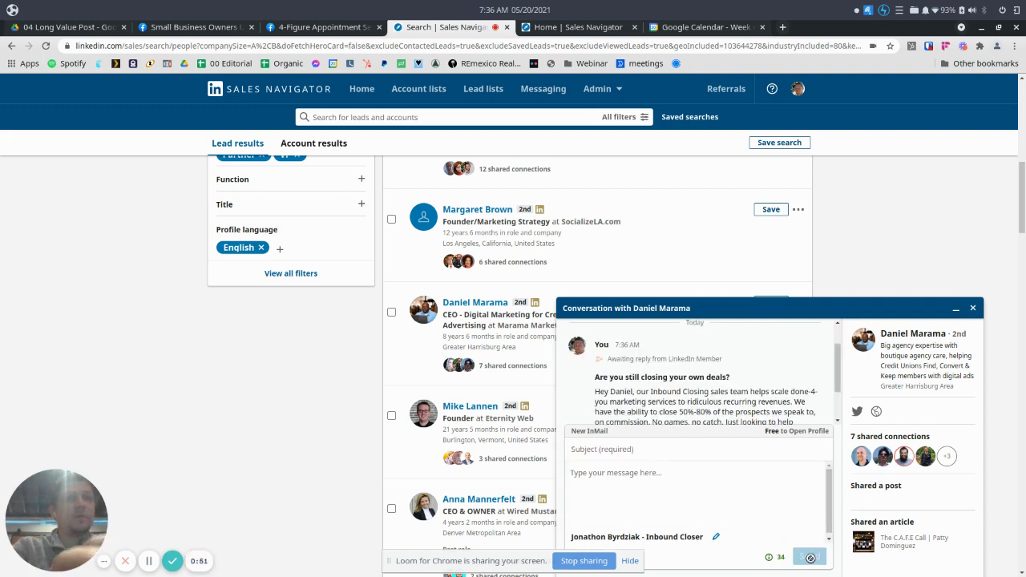
pyautogui.click(978, 309)
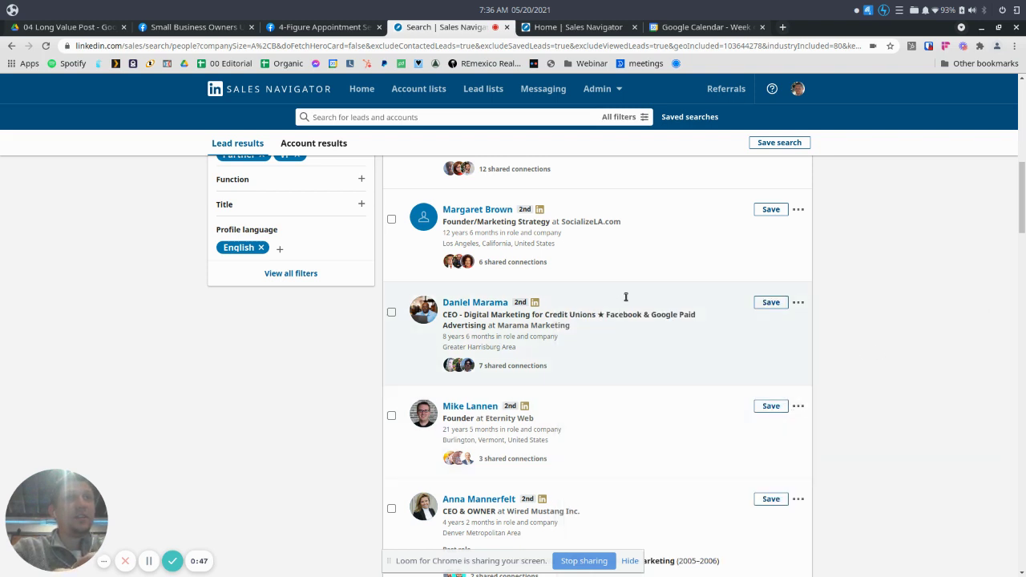
# - Open the founder lead's profile in a new tab and check all contact info for an email
pyautogui.scroll(-2, 647, 364)
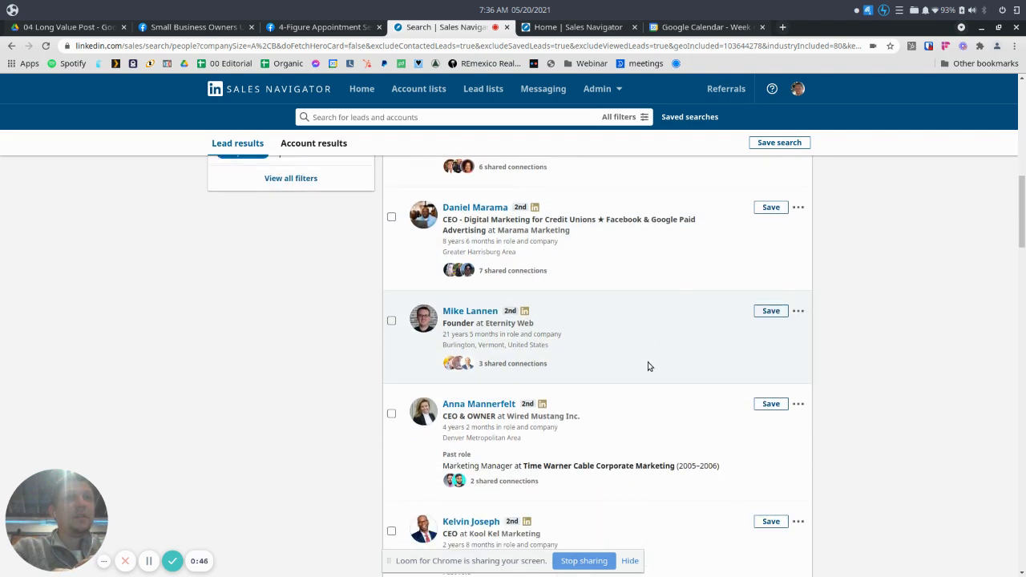
pyautogui.click(799, 311)
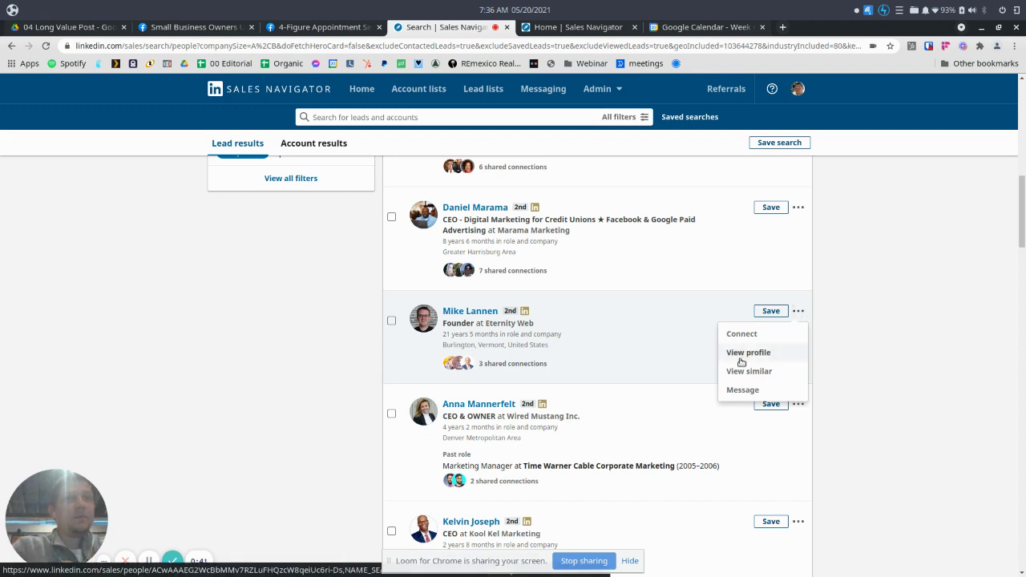
pyautogui.middleClick(741, 363)
pyautogui.click(565, 29)
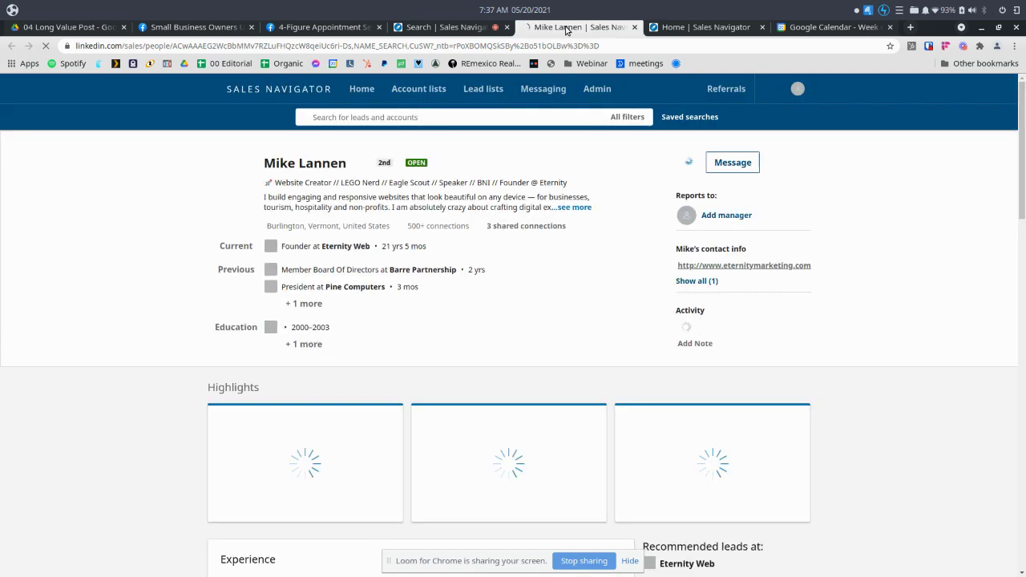
pyautogui.click(693, 282)
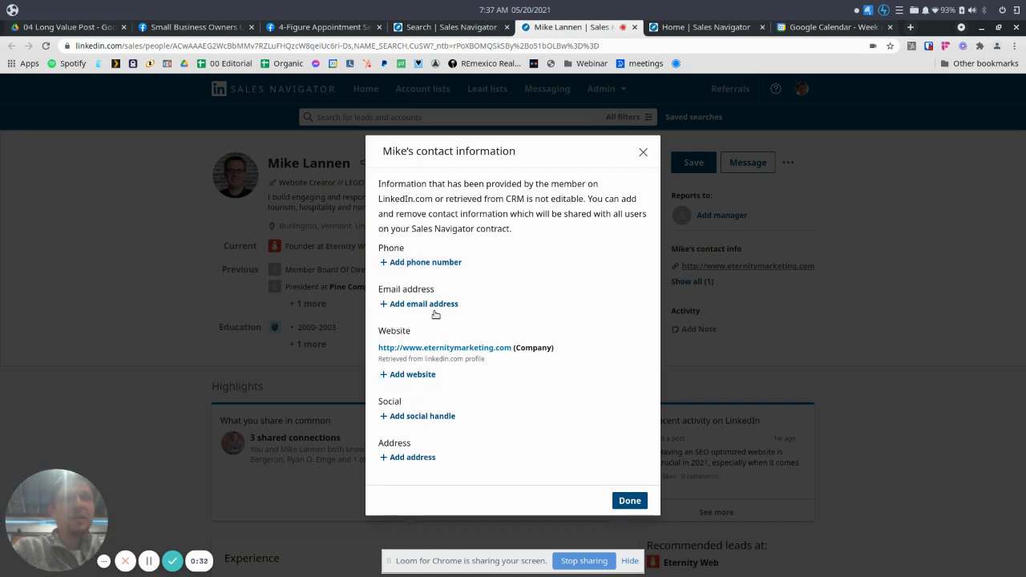
pyautogui.click(643, 154)
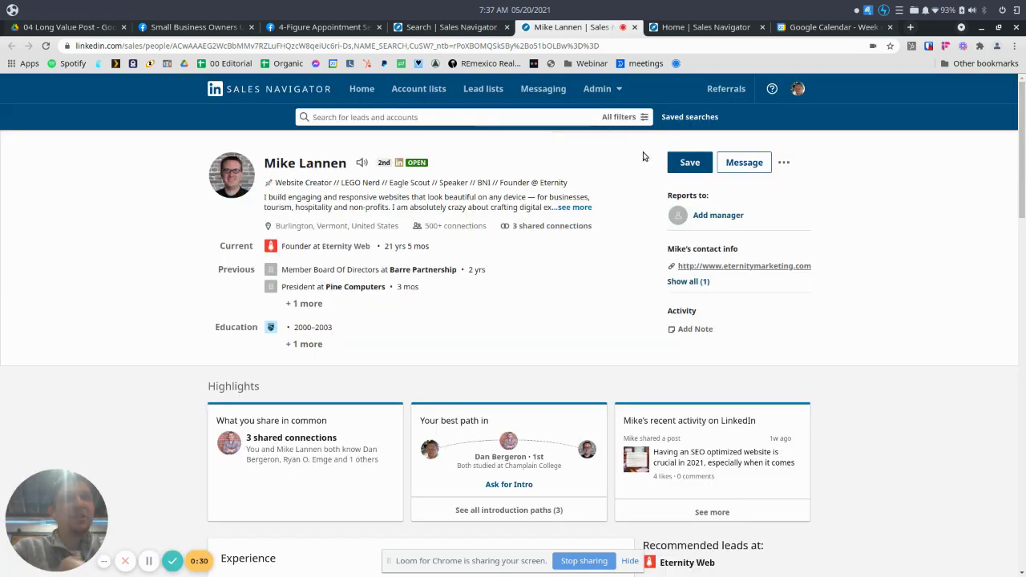
# - Send him the 'Are you still closing your own deals?' InMail with a first-name greeting and the pasted template
pyautogui.click(752, 157)
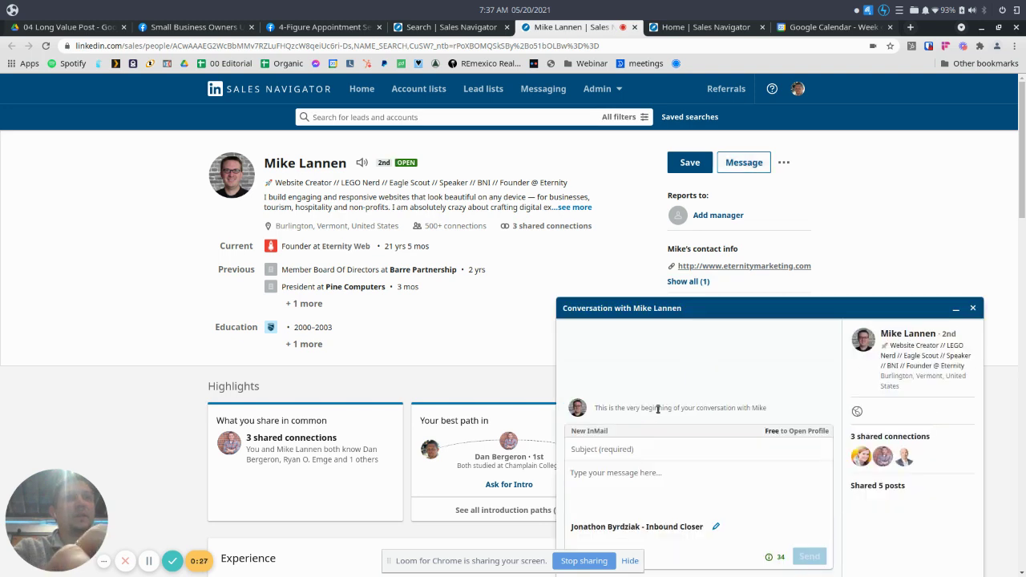
pyautogui.click(624, 451)
pyautogui.write('Are')
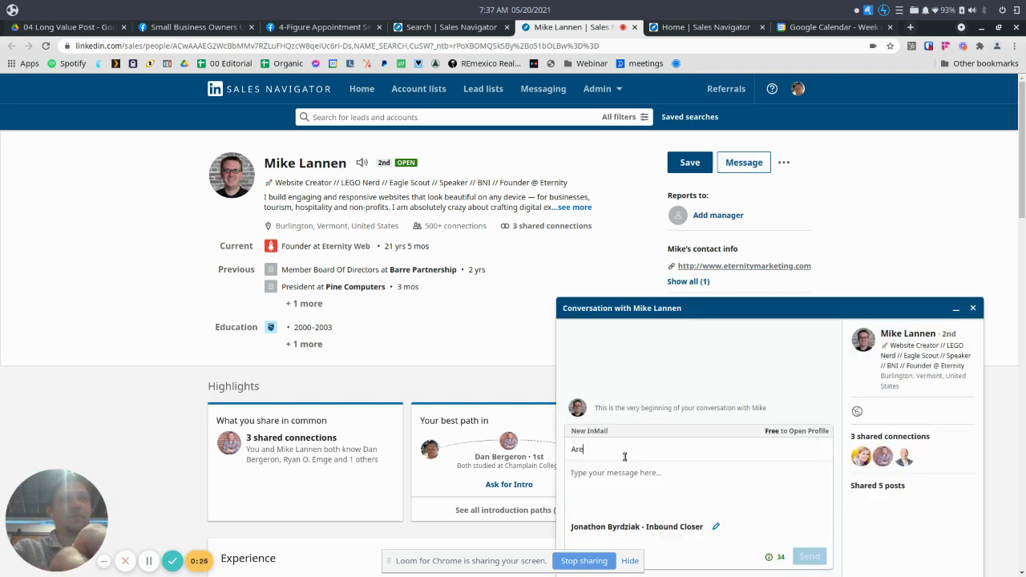
pyautogui.write(' you still clos')
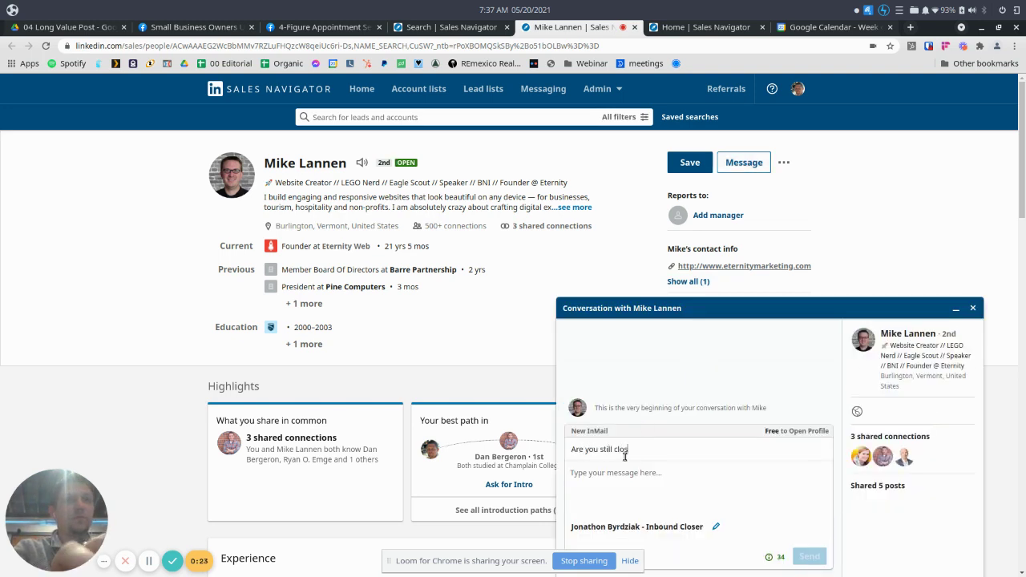
pyautogui.write('ing your own deal')
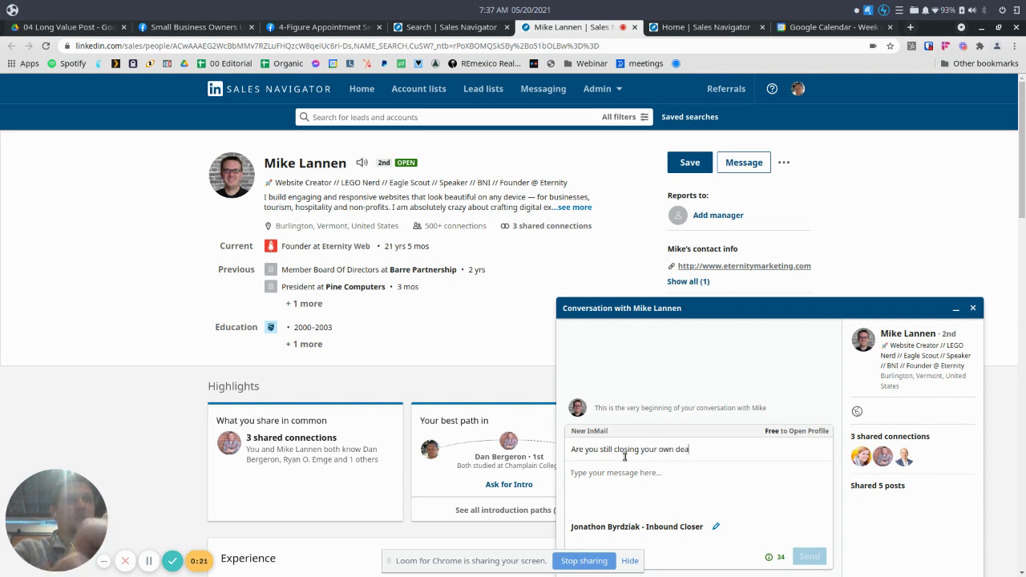
pyautogui.write('s?')
pyautogui.press('Tab')
pyautogui.write('Hey Mi')
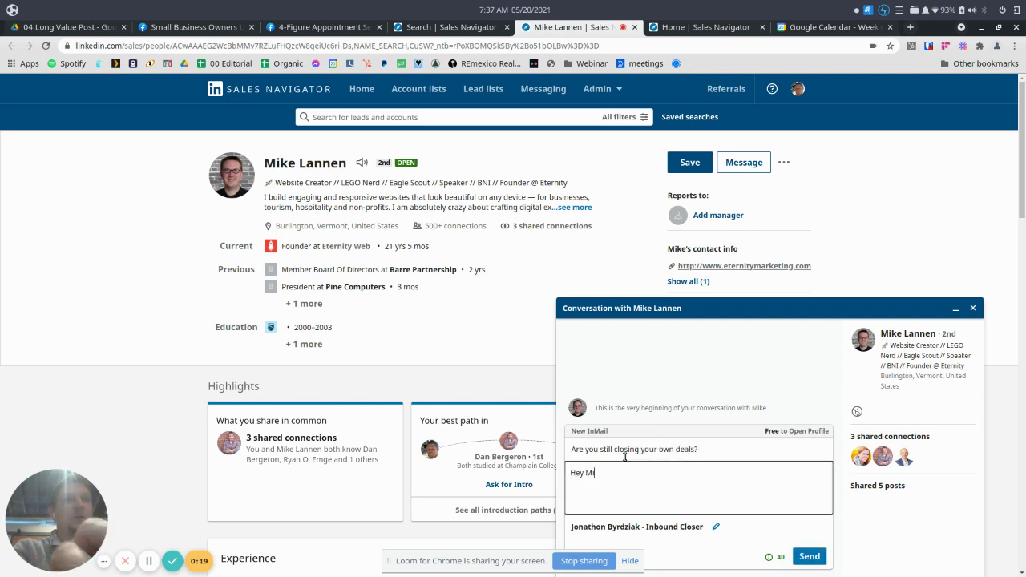
pyautogui.write('ke,')
pyautogui.write('our Inbound Closing sales team helps scale done-4-you marketing services to ridiculous recurring revenues. We have the ability to close 50%-80% of the prospects we speak to, on commission. No games, no catch. Just looking to help business owners on both ends make more money.')
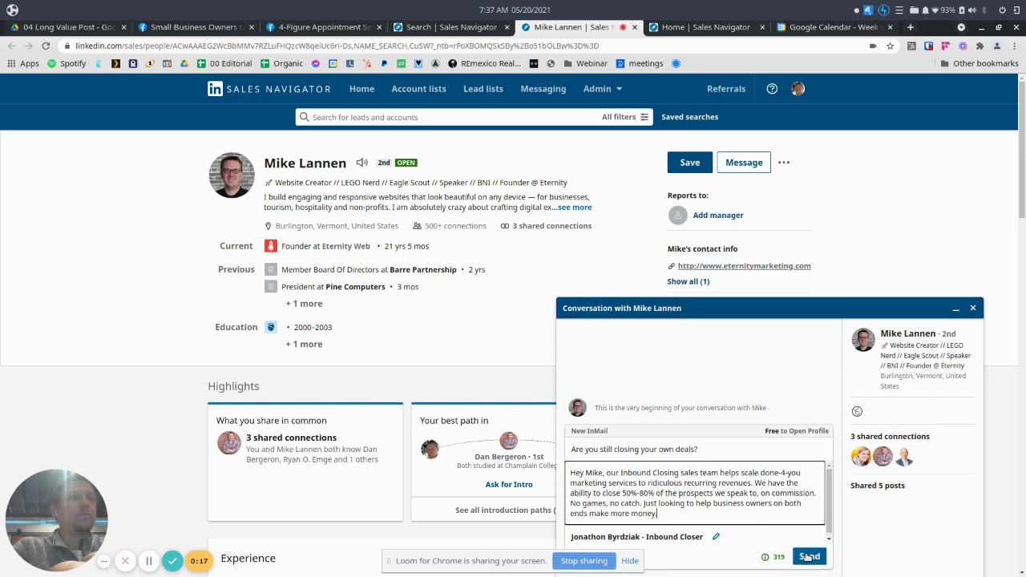
pyautogui.click(808, 556)
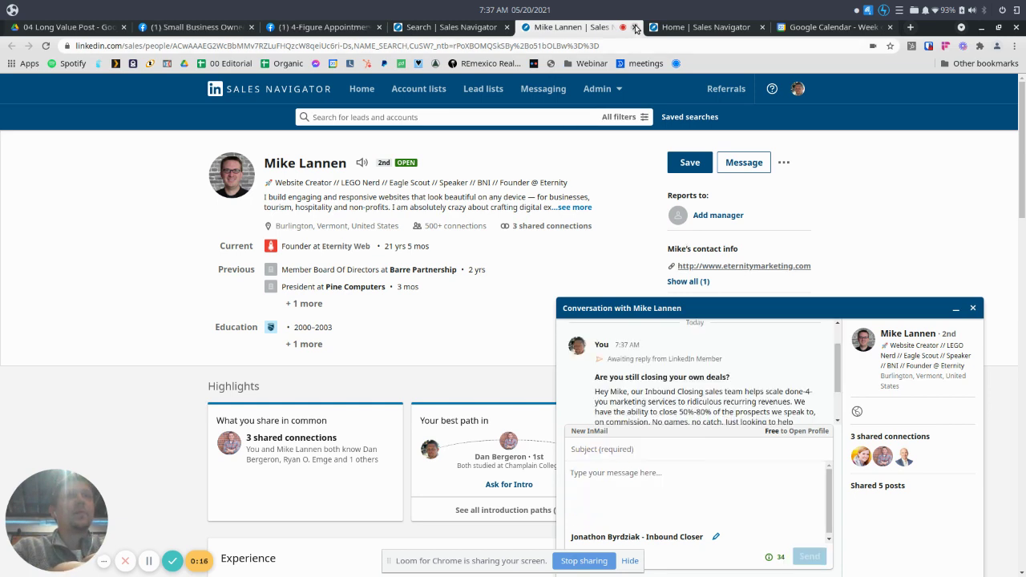
pyautogui.hotkey('ctrl', 'w')
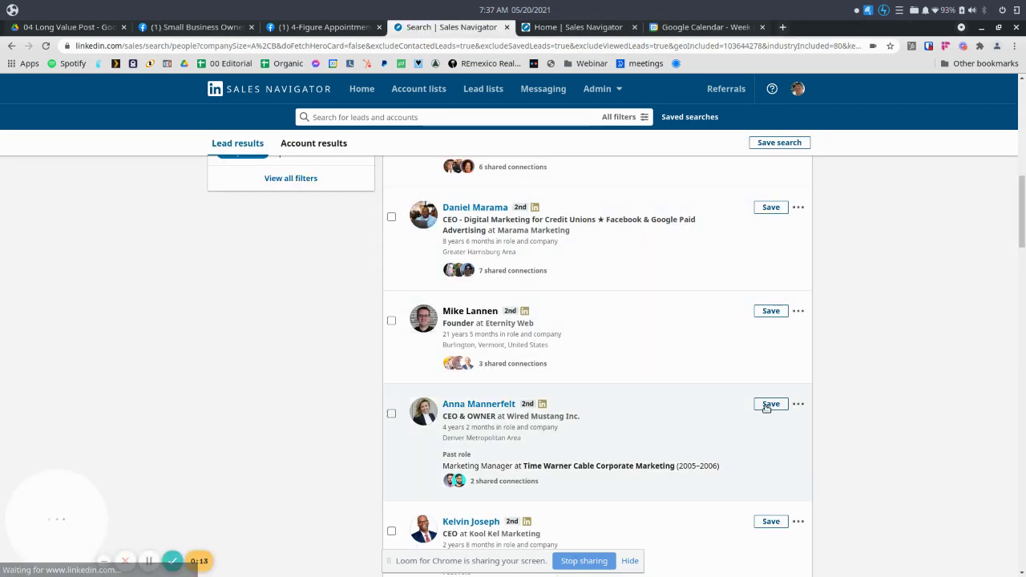
# - Open the next CEO lead's profile in a new tab and show all three contact info entries
pyautogui.click(799, 404)
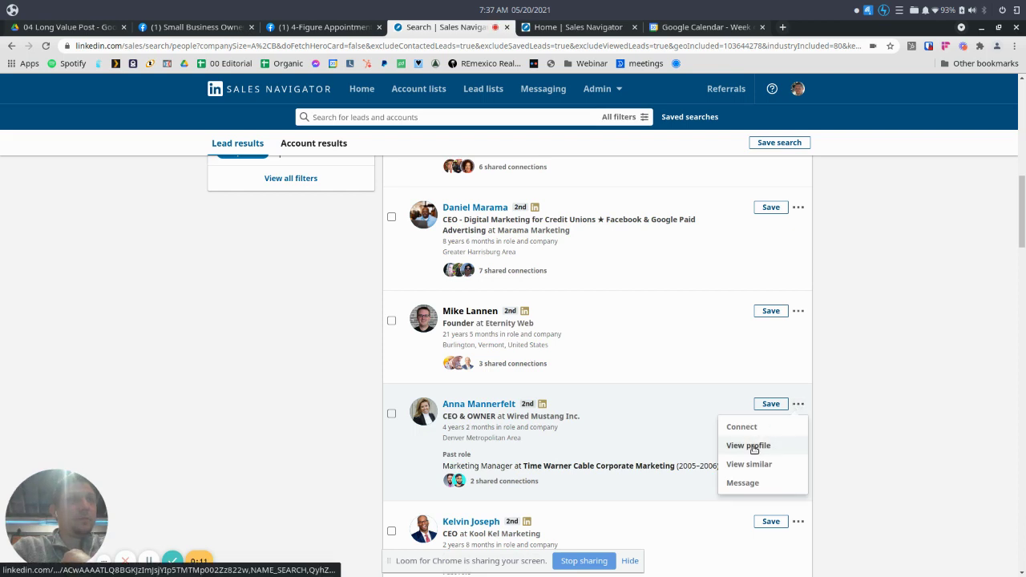
pyautogui.middleClick(753, 448)
pyautogui.click(563, 29)
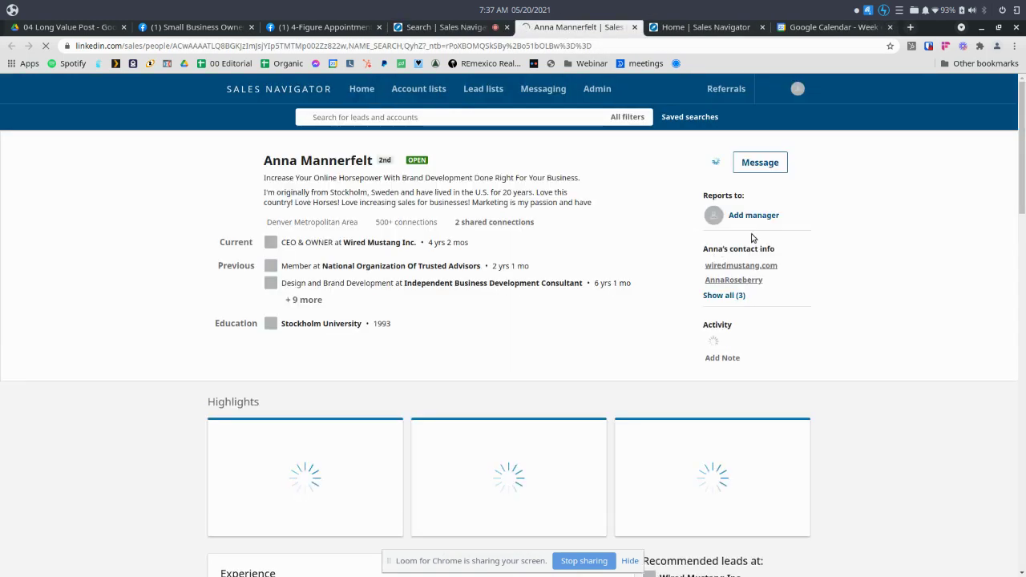
pyautogui.click(709, 303)
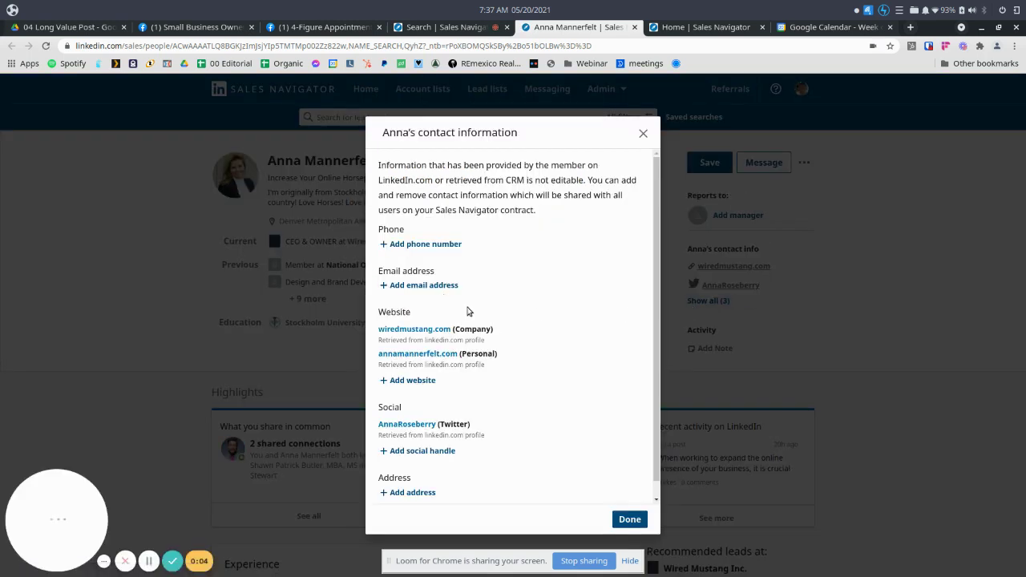
pyautogui.scroll(-1, 468, 312)
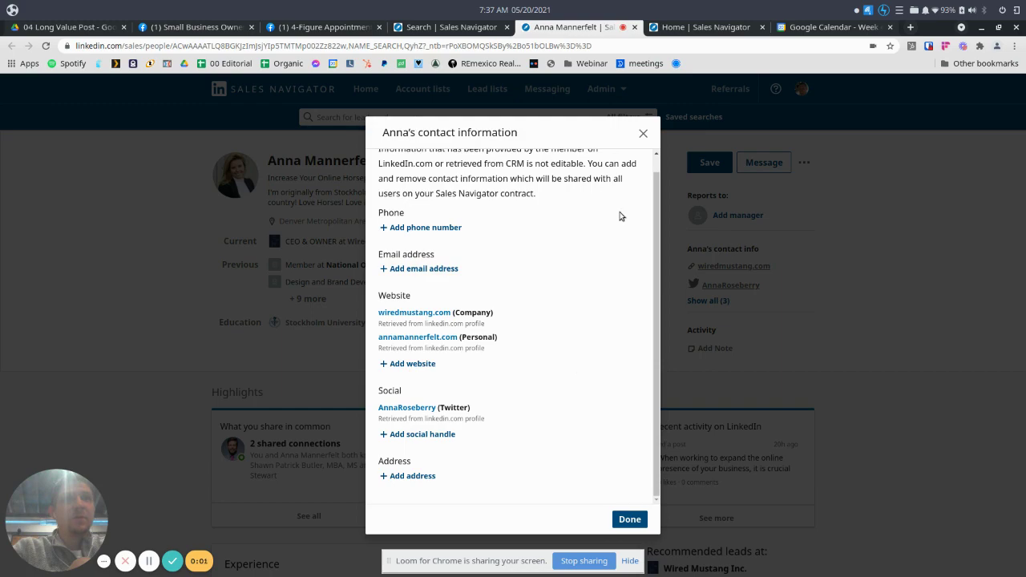